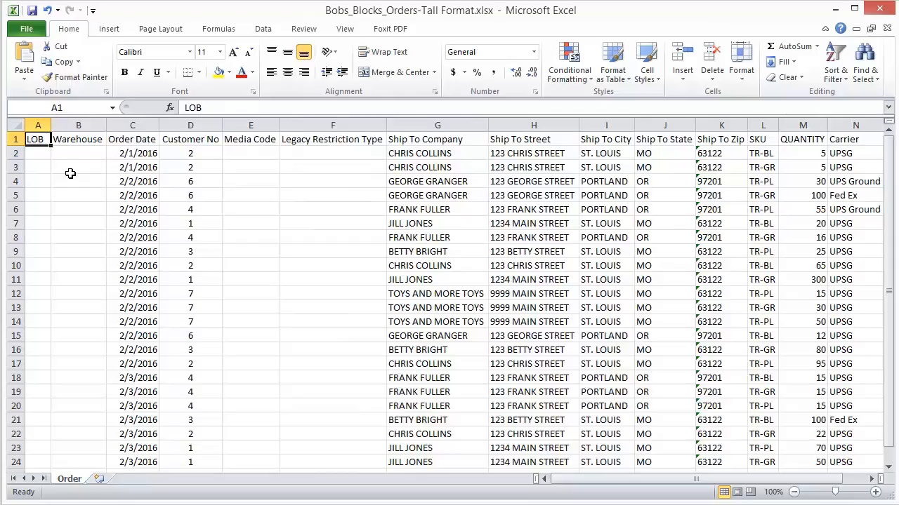
Step: Fill the Warehouse column cells B2 to B5 with 1, 1, 2 and 2
{"action": "left_click", "coordinate": [76, 155]}
{"action": "type", "text": "1"}
{"action": "key", "text": "Return"}
{"action": "type", "text": "1"}
{"action": "key", "text": "Return"}
{"action": "type", "text": "2"}
{"action": "key", "text": "Return"}
{"action": "type", "text": "2"}
{"action": "key", "text": "Return"}
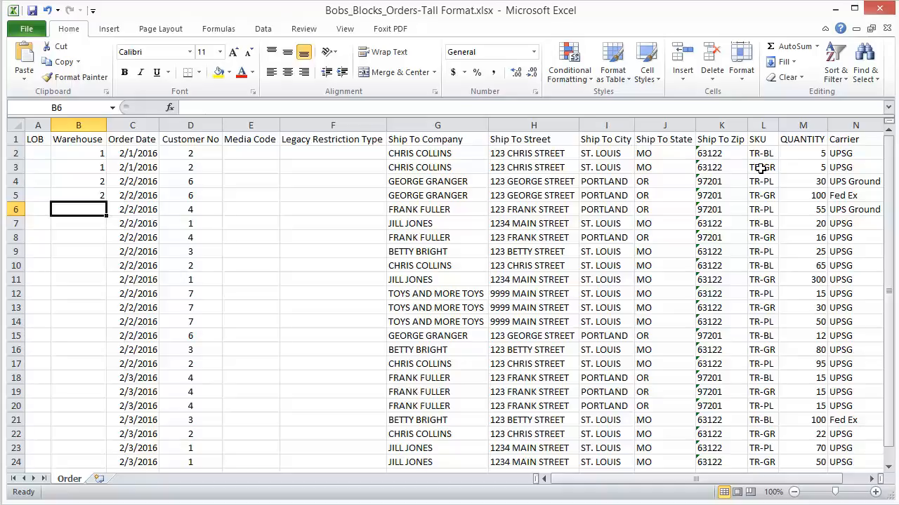
Step: Compare the first order's two line-item rows in the tall-format workbook with its SKU and quantity columns in the wide-format workbook
{"action": "left_click_drag", "start_coordinate": [465, 155], "coordinate": [826, 168]}
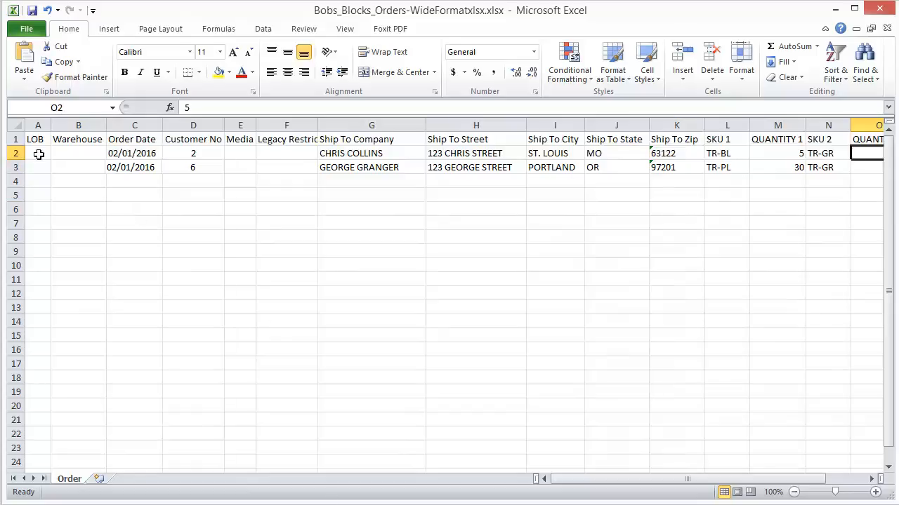
{"action": "left_click", "coordinate": [717, 153]}
{"action": "left_click", "coordinate": [764, 153]}
{"action": "left_click", "coordinate": [819, 154]}
{"action": "left_click", "coordinate": [861, 153]}
{"action": "key", "text": "alt+Tab"}
{"action": "key", "text": "alt+Tab"}
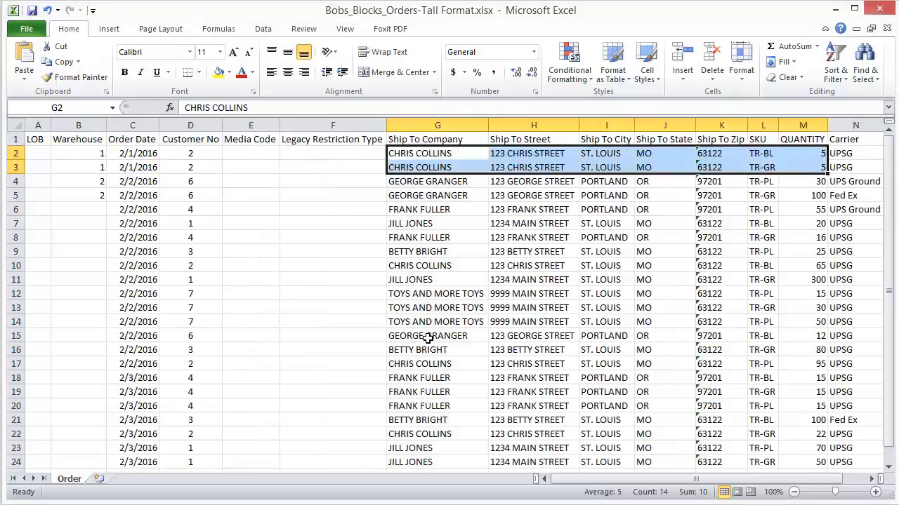
Step: Examine the repeated ship-to company and address details across order rows in the tall-format workbook
{"action": "left_click", "coordinate": [432, 308]}
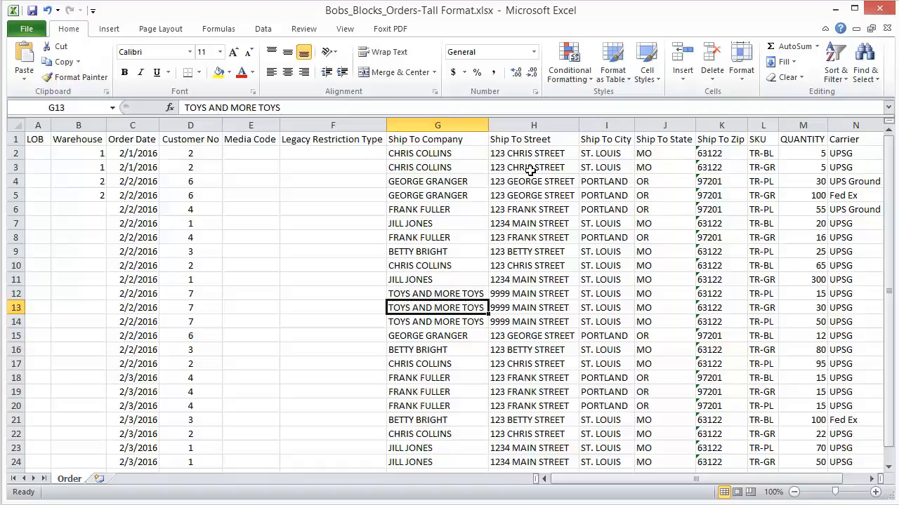
{"action": "left_click_drag", "start_coordinate": [463, 156], "coordinate": [670, 169]}
{"action": "left_click", "coordinate": [670, 169]}
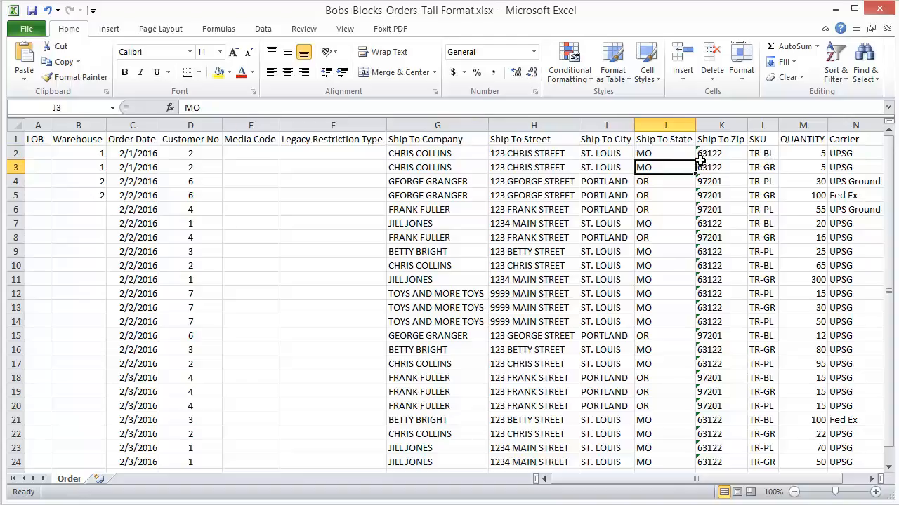
{"action": "left_click", "coordinate": [471, 181]}
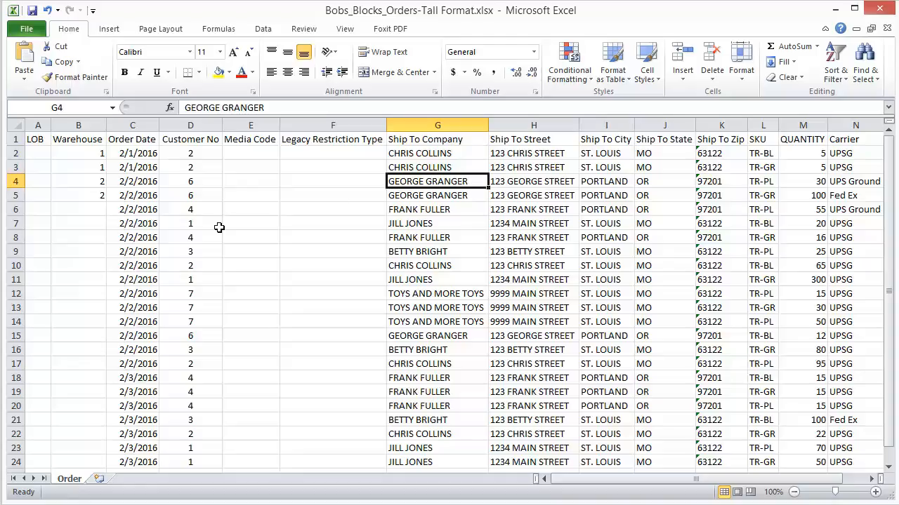
Step: Clear the Warehouse values in B2 to B5 and save the tall-format workbook
{"action": "left_click_drag", "start_coordinate": [84, 155], "coordinate": [86, 193]}
{"action": "key", "text": "Delete"}
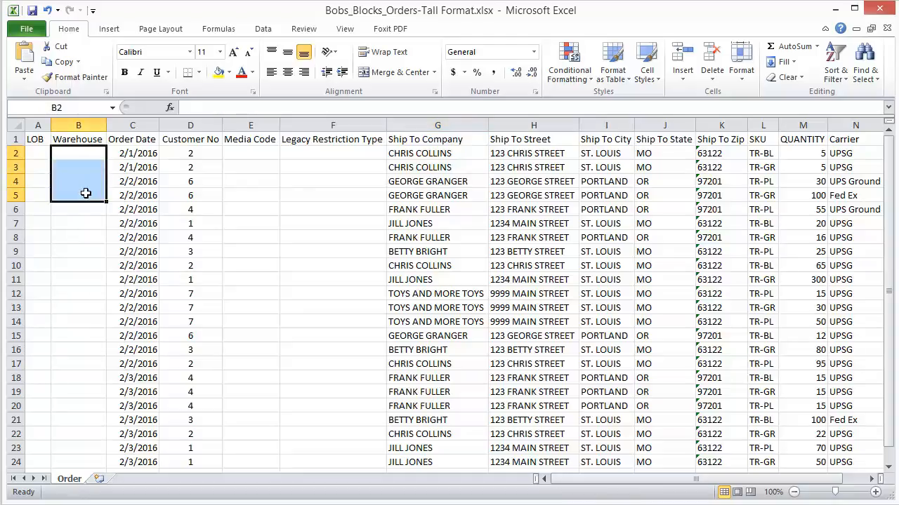
{"action": "left_click", "coordinate": [33, 10]}
Step: Switch to Infoplus in the browser and open the Order table through Quick Actions
{"action": "key", "text": "alt+Tab"}
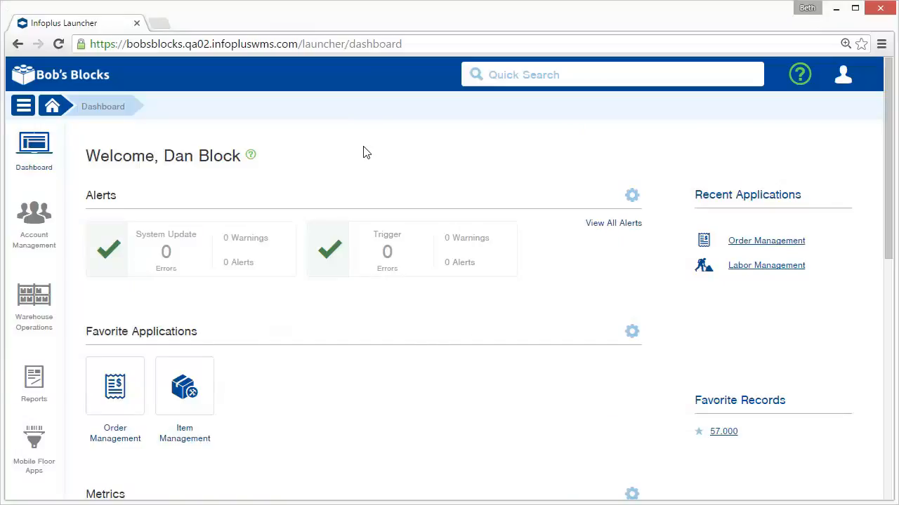
{"action": "key", "text": "period"}
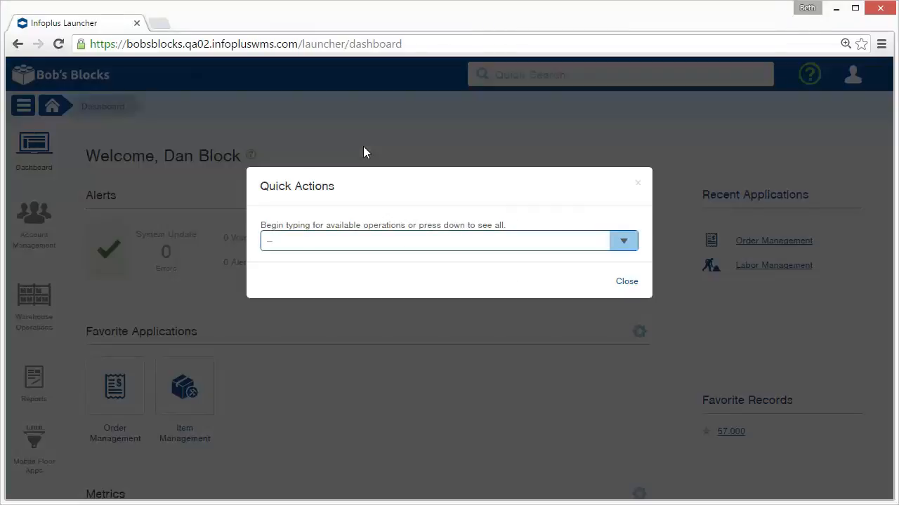
{"action": "type", "text": "o"}
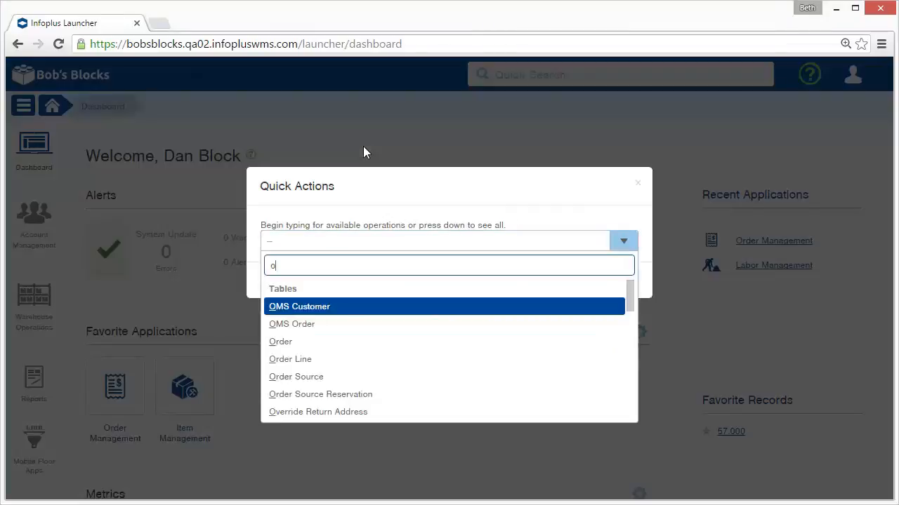
{"action": "left_click", "coordinate": [283, 342]}
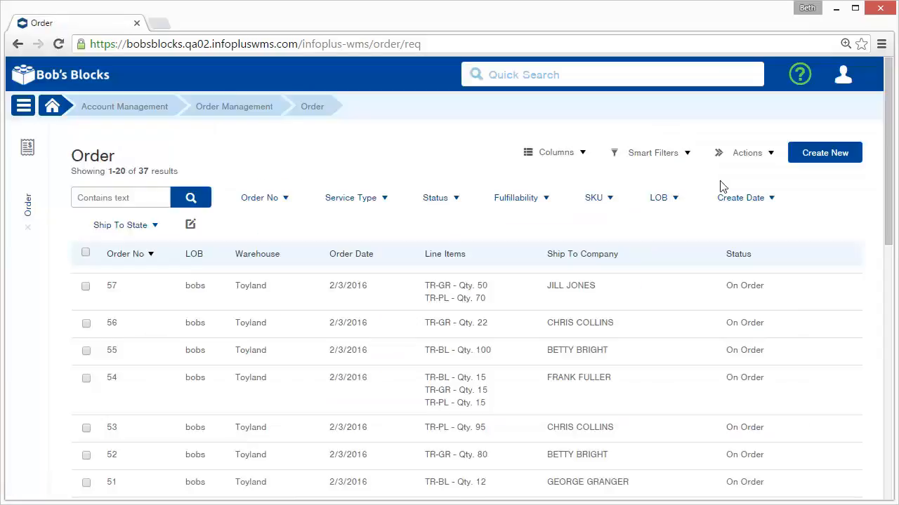
Step: Start a Bulk Load of orders with Tall Format as the load type and proceed to the file upload
{"action": "left_click", "coordinate": [746, 153]}
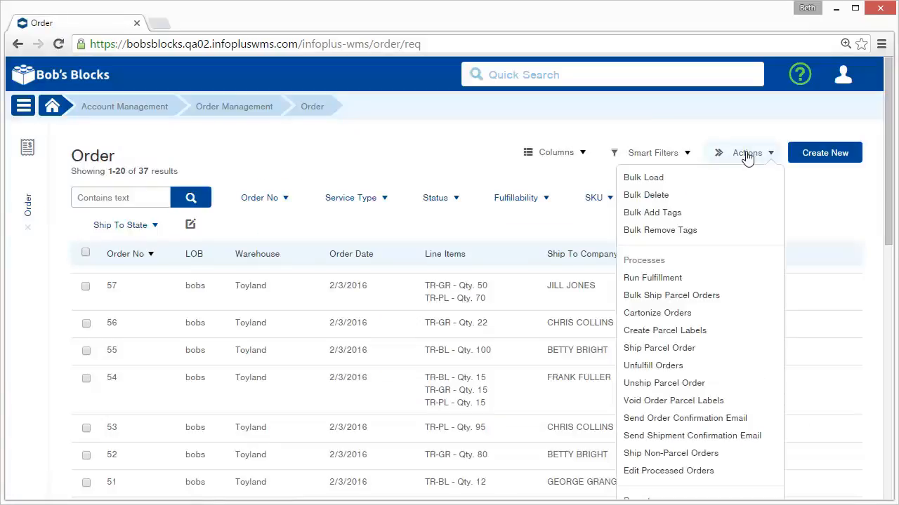
{"action": "left_click", "coordinate": [652, 181]}
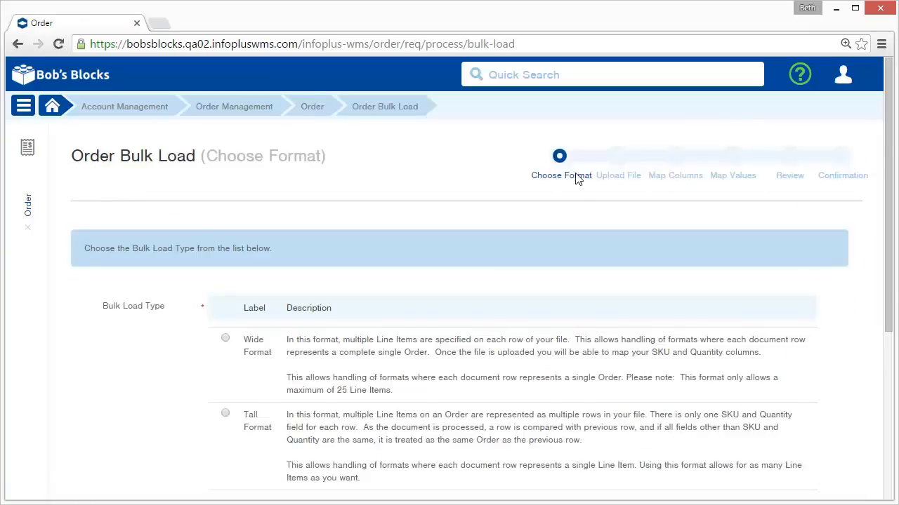
{"action": "scroll", "coordinate": [887, 300], "scroll_direction": "down", "scroll_amount": 2}
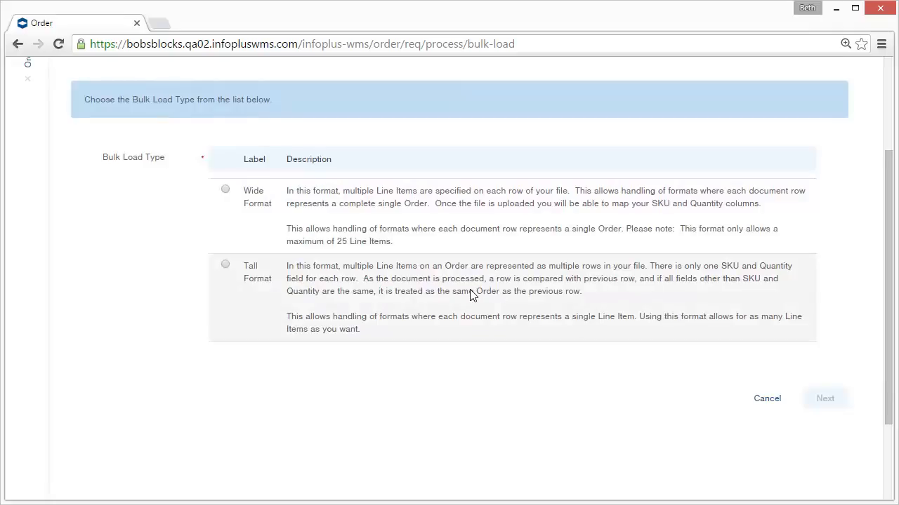
{"action": "left_click", "coordinate": [225, 266]}
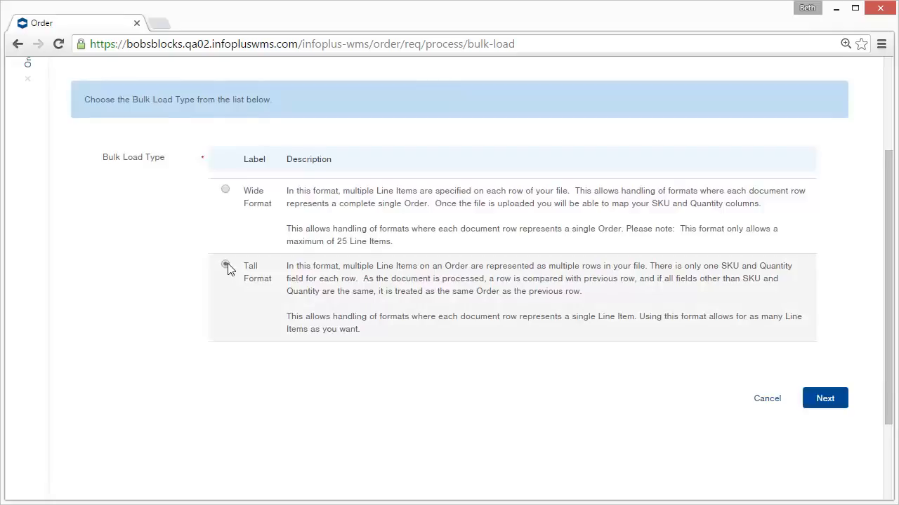
{"action": "left_click", "coordinate": [826, 399]}
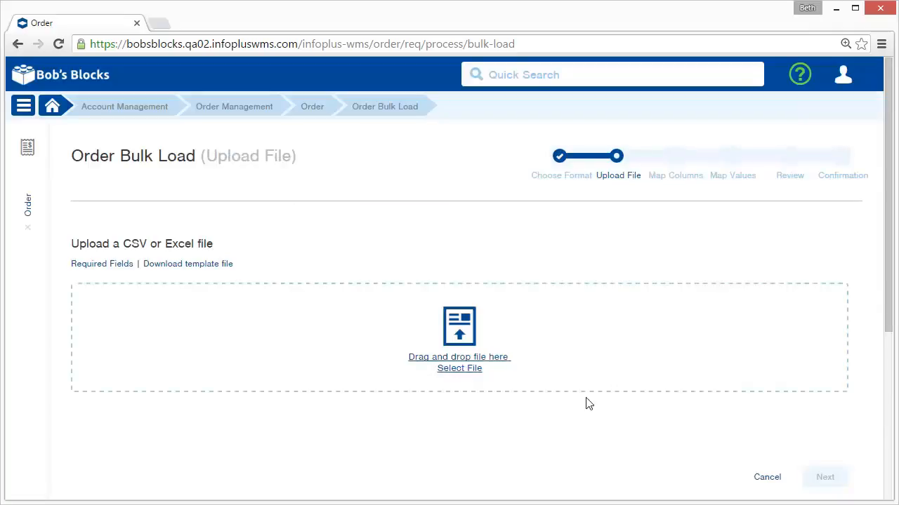
Step: Select Bobs_Blocks_Orders-Tall Format.xlsx as the file to upload for the order bulk load
{"action": "left_click", "coordinate": [462, 370]}
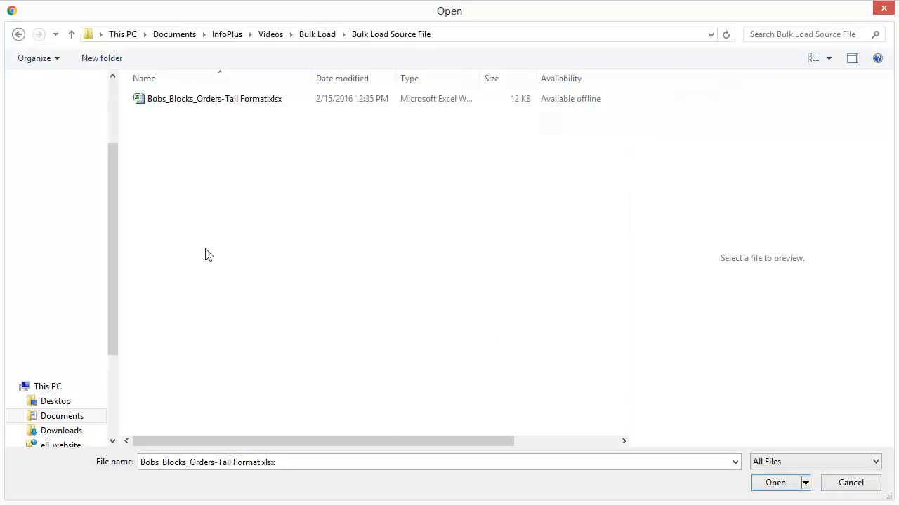
{"action": "left_click", "coordinate": [254, 103]}
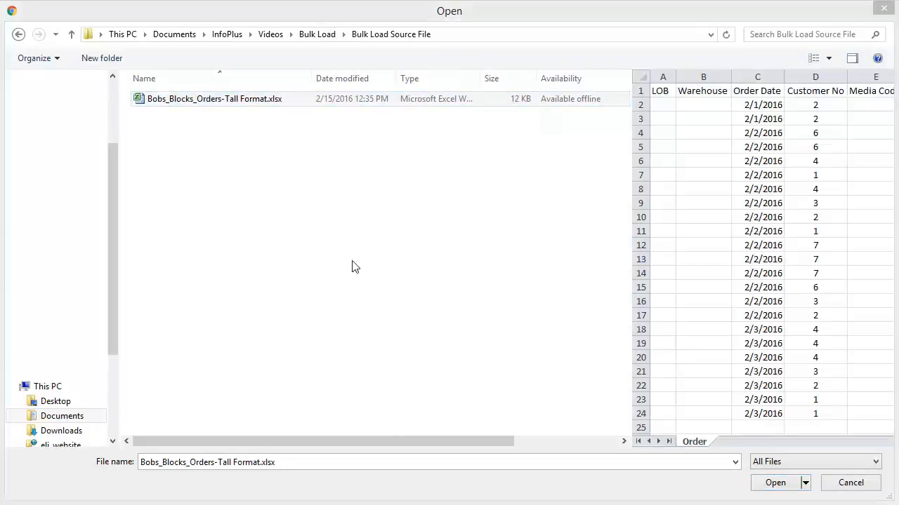
{"action": "left_click", "coordinate": [775, 483]}
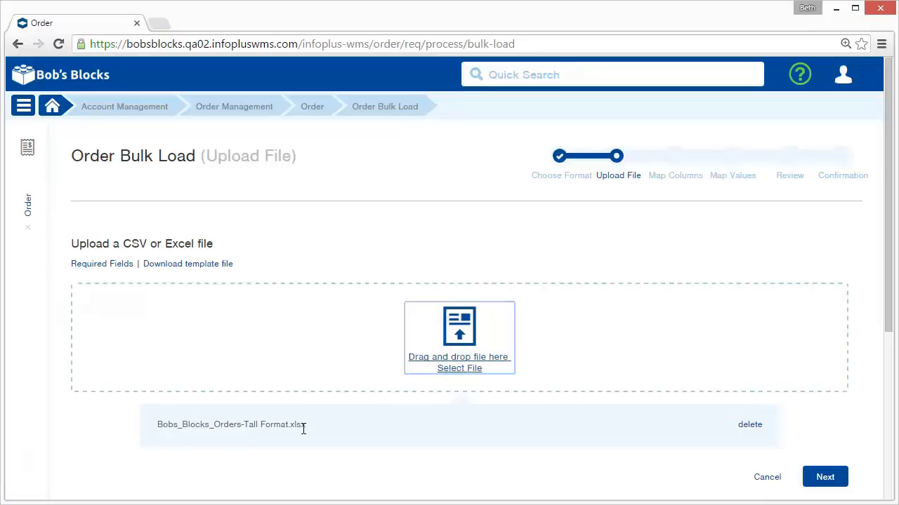
Step: View the list of required fields and download the bulk load template file
{"action": "left_click", "coordinate": [120, 271]}
{"action": "scroll", "coordinate": [119, 266], "scroll_direction": "down", "scroll_amount": 3}
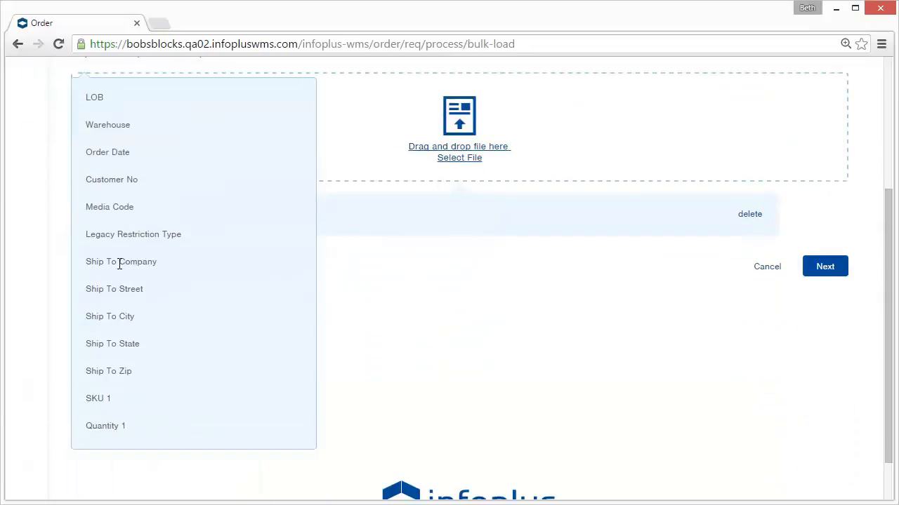
{"action": "scroll", "coordinate": [121, 257], "scroll_direction": "up", "scroll_amount": 1}
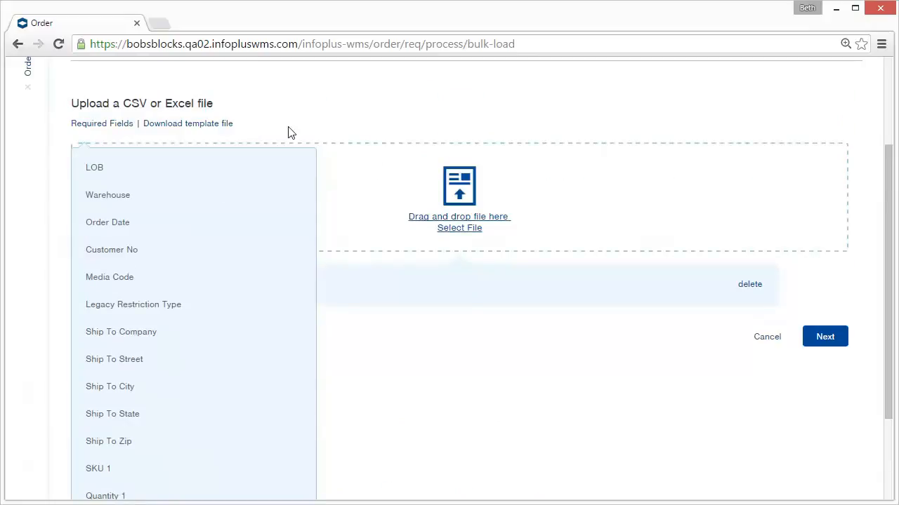
{"action": "left_click", "coordinate": [209, 126]}
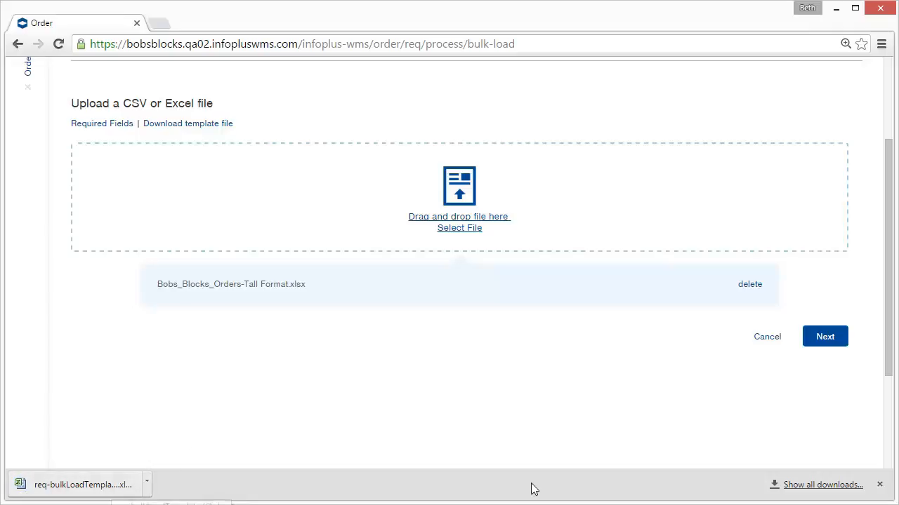
{"action": "left_click", "coordinate": [879, 484]}
{"action": "scroll", "coordinate": [554, 399], "scroll_direction": "up", "scroll_amount": 1}
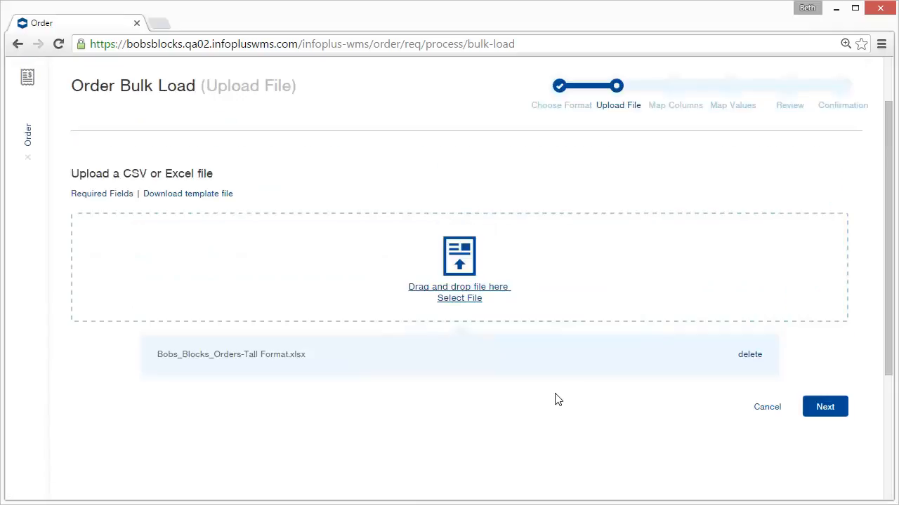
Step: Proceed to column mapping, clear the file column assigned to LOB and set its default value to bobs
{"action": "left_click", "coordinate": [825, 408]}
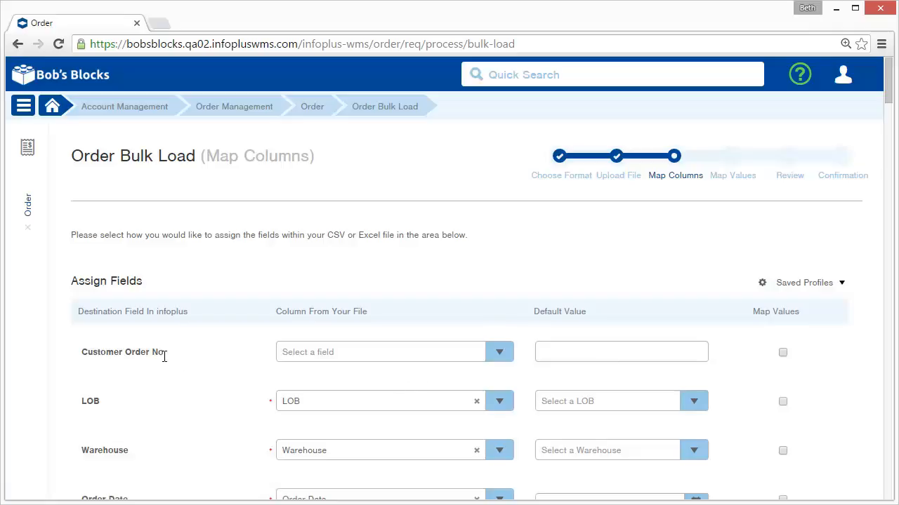
{"action": "left_click", "coordinate": [588, 358]}
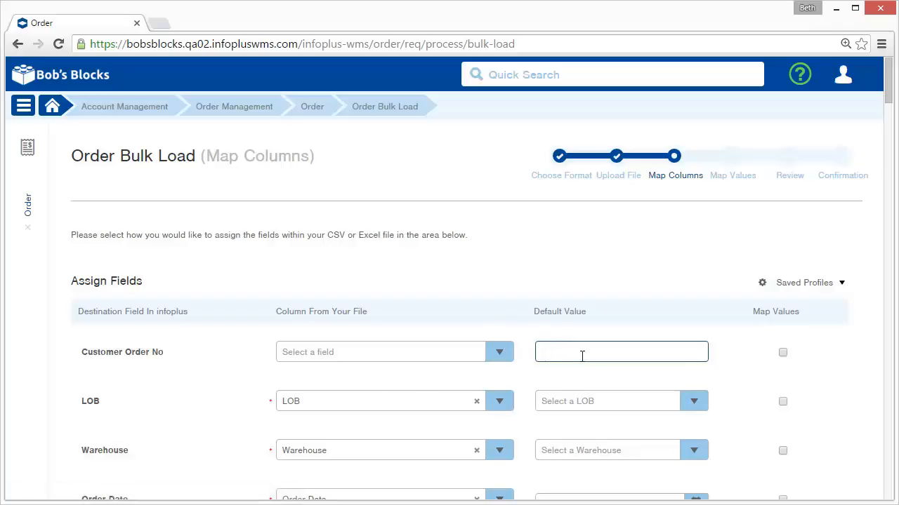
{"action": "scroll", "coordinate": [401, 401], "scroll_direction": "down", "scroll_amount": 2}
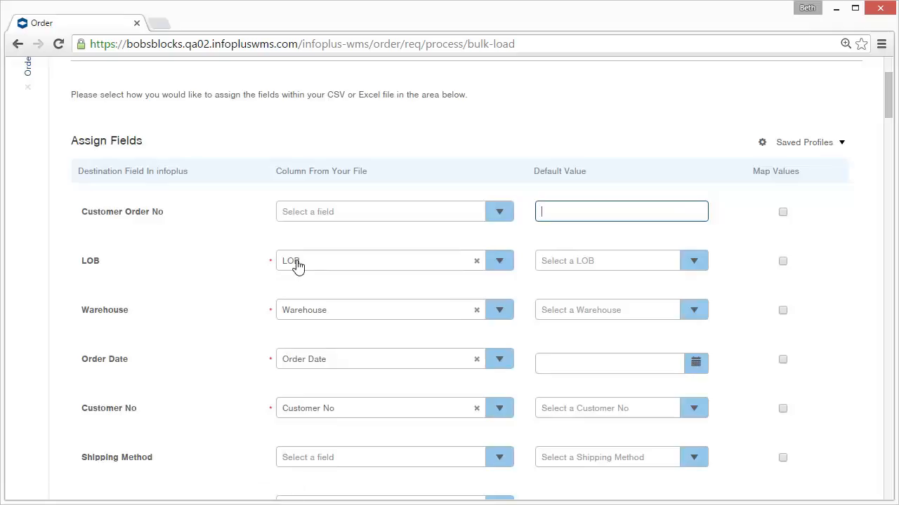
{"action": "left_click", "coordinate": [476, 262]}
{"action": "left_click", "coordinate": [693, 262]}
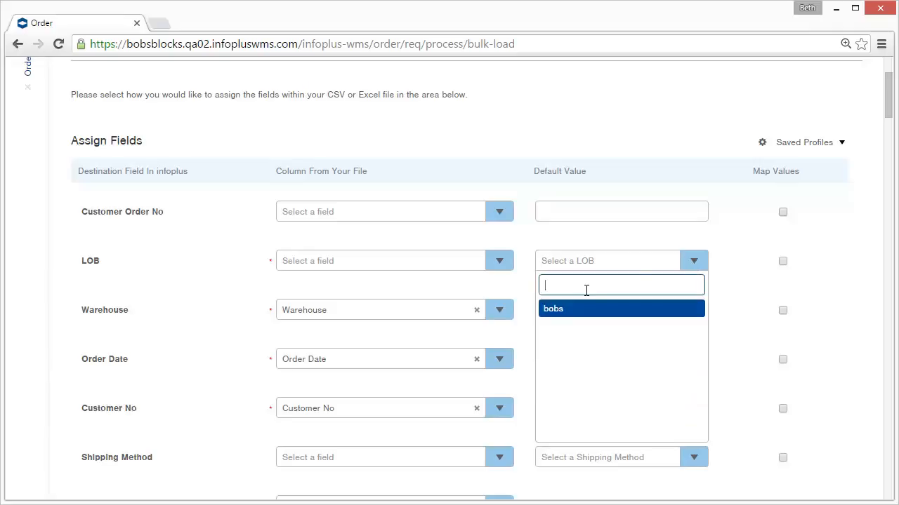
{"action": "left_click", "coordinate": [573, 310]}
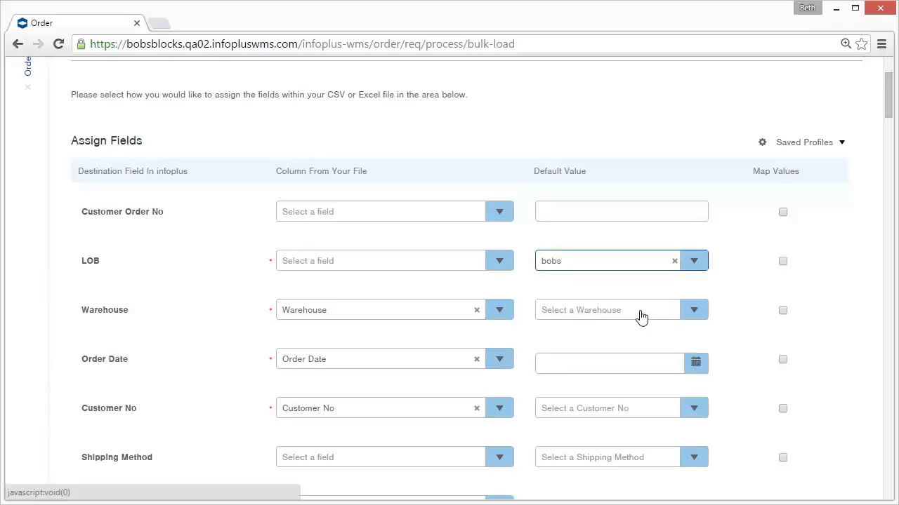
Step: Set the Warehouse default value to Toyland and clear the file column assigned to it
{"action": "left_click", "coordinate": [590, 314]}
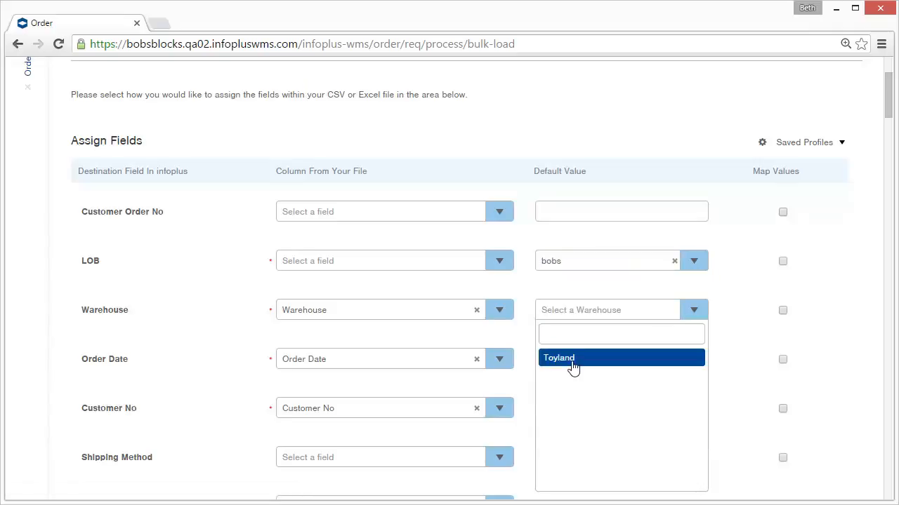
{"action": "left_click", "coordinate": [576, 359]}
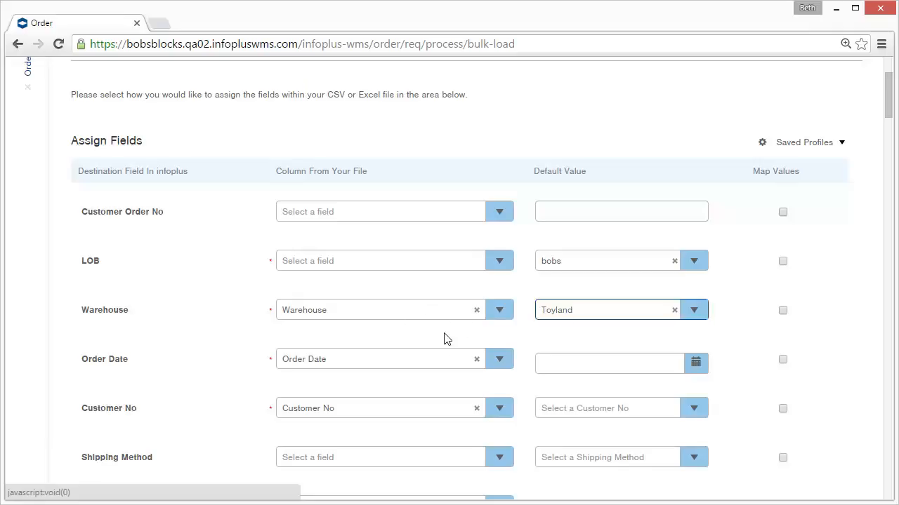
{"action": "left_click", "coordinate": [477, 311]}
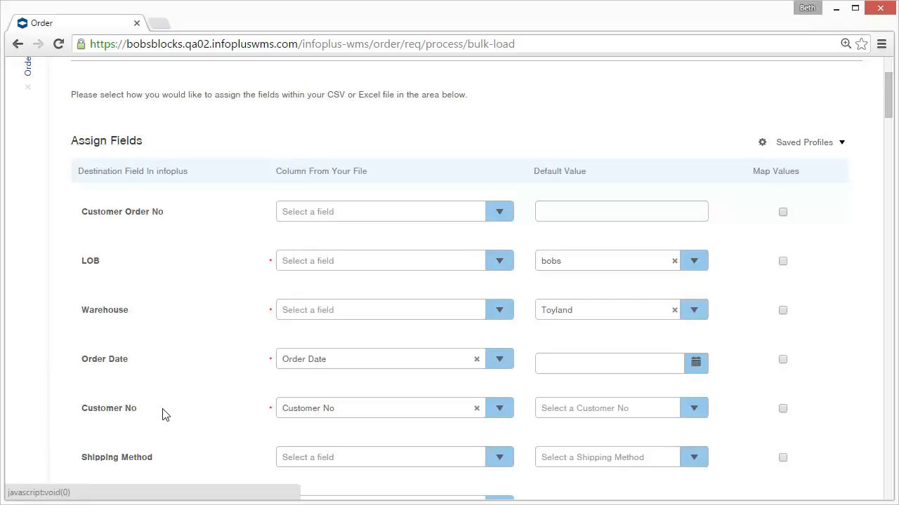
Step: Check the Shipping Method mapping area, switch to the tall-format workbook in Excel and examine the Carrier column's values
{"action": "scroll", "coordinate": [162, 415], "scroll_direction": "down", "scroll_amount": 2}
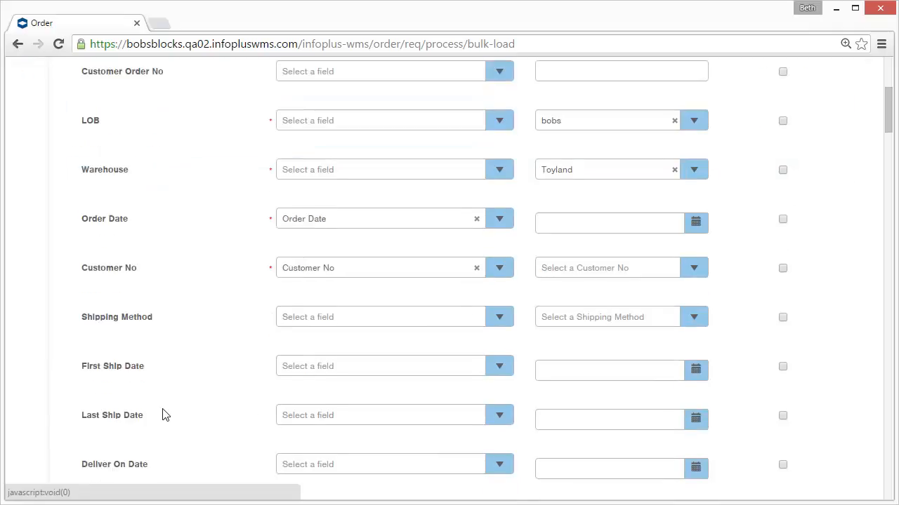
{"action": "scroll", "coordinate": [158, 438], "scroll_direction": "down", "scroll_amount": 3}
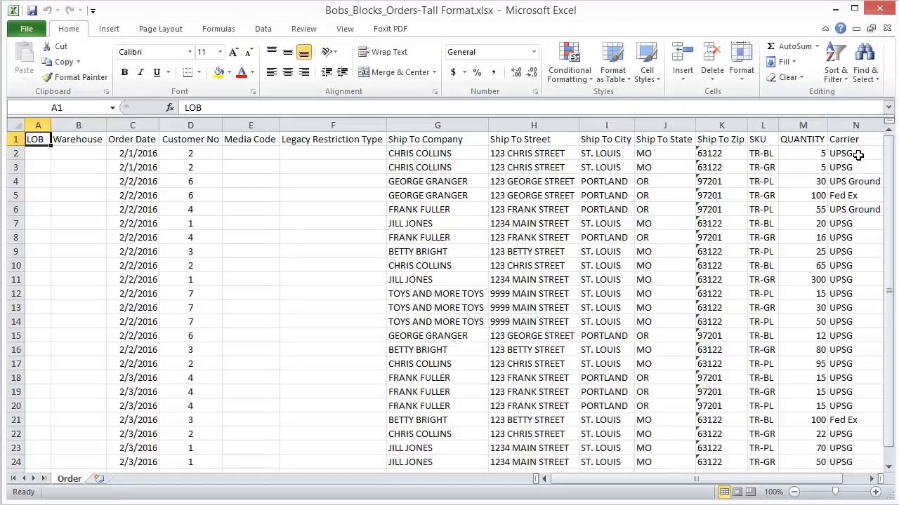
{"action": "left_click", "coordinate": [858, 154]}
{"action": "left_click", "coordinate": [858, 167]}
{"action": "left_click", "coordinate": [858, 183]}
{"action": "left_click", "coordinate": [859, 195]}
{"action": "left_click", "coordinate": [858, 210]}
{"action": "left_click", "coordinate": [858, 223]}
{"action": "left_click", "coordinate": [858, 238]}
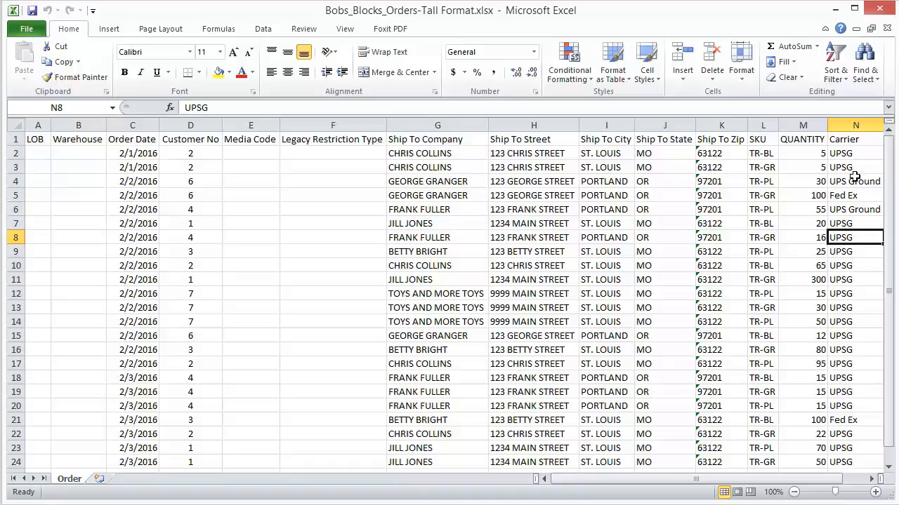
{"action": "left_click", "coordinate": [852, 154]}
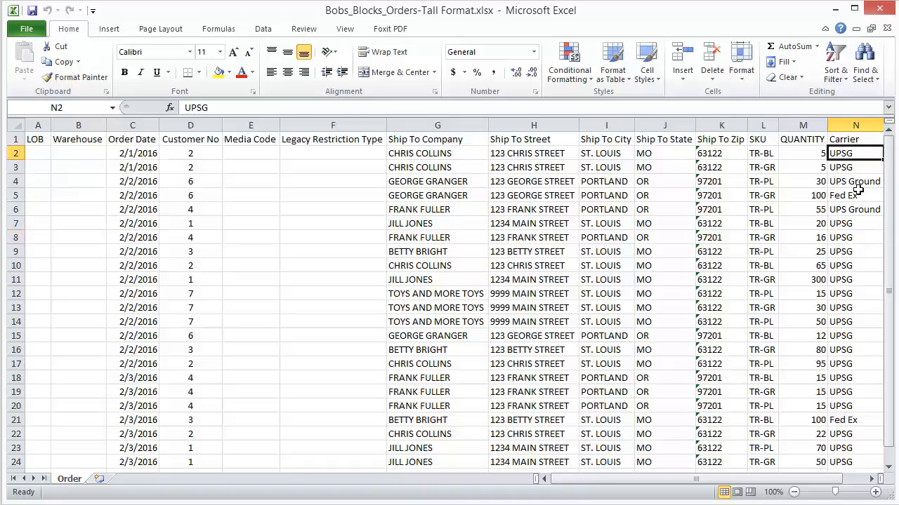
Step: Inspect the UPS Ground and Fed Ex entries in the workbook's Carrier column, return to the bulk load page and enable value mapping for Carrier
{"action": "left_click", "coordinate": [855, 181]}
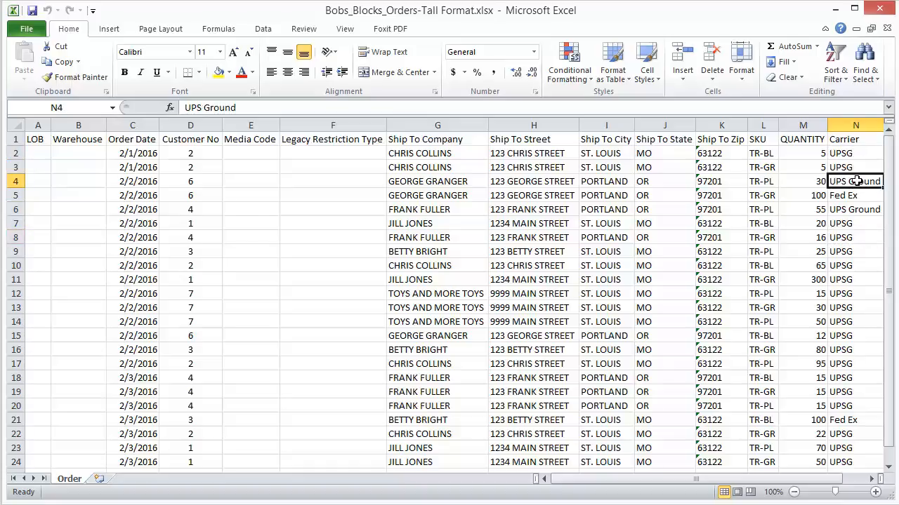
{"action": "left_click", "coordinate": [855, 196]}
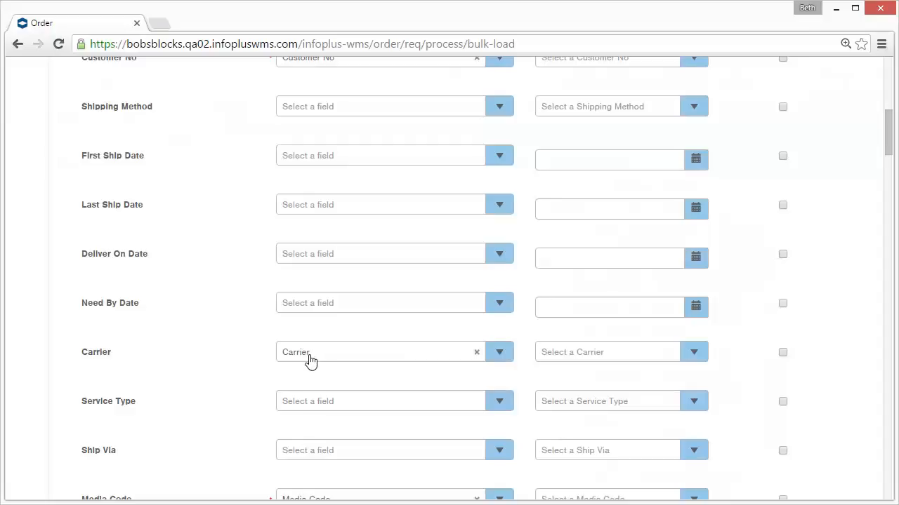
{"action": "left_click", "coordinate": [784, 355]}
{"action": "mouse_move", "coordinate": [888, 155]}
{"action": "left_mouse_down"}
{"action": "mouse_move", "coordinate": [888, 113]}
{"action": "mouse_move", "coordinate": [891, 156]}
{"action": "left_mouse_up"}
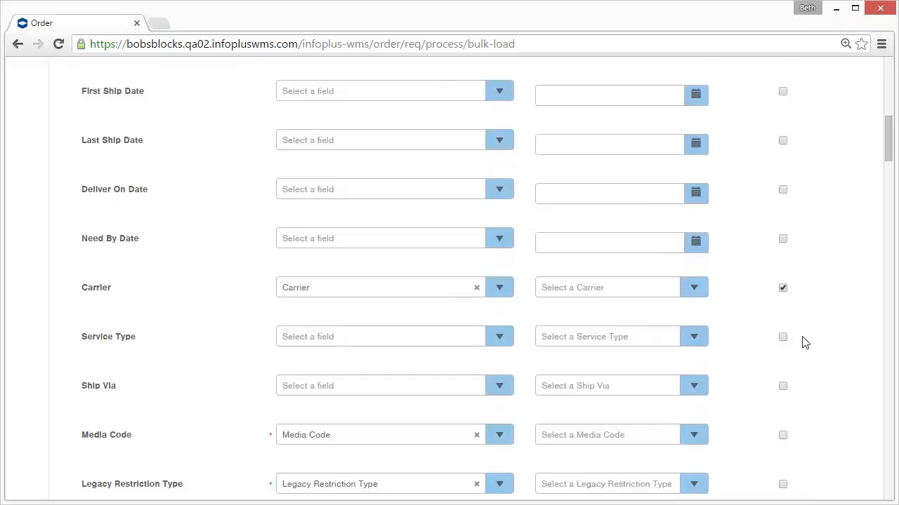
Step: Set the Media Code default value to Other and clear the file column assigned to it
{"action": "scroll", "coordinate": [800, 342], "scroll_direction": "down", "scroll_amount": 2}
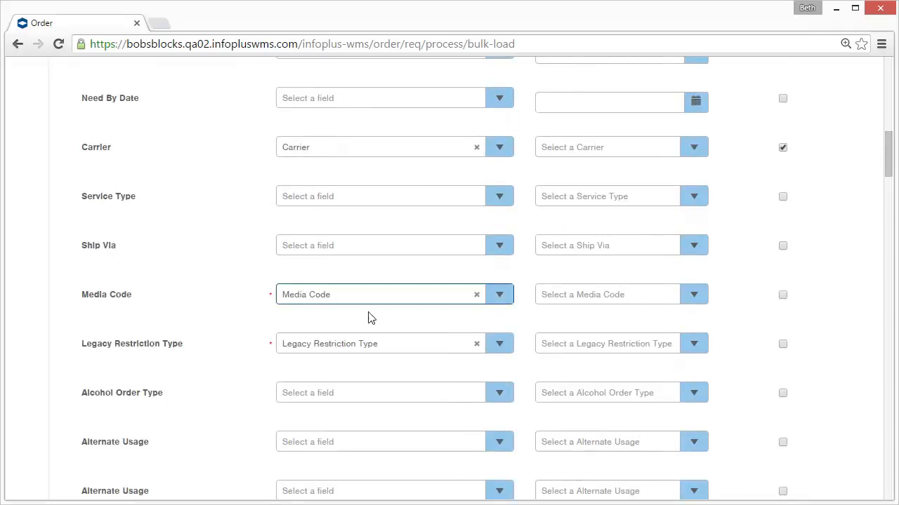
{"action": "left_click", "coordinate": [694, 299]}
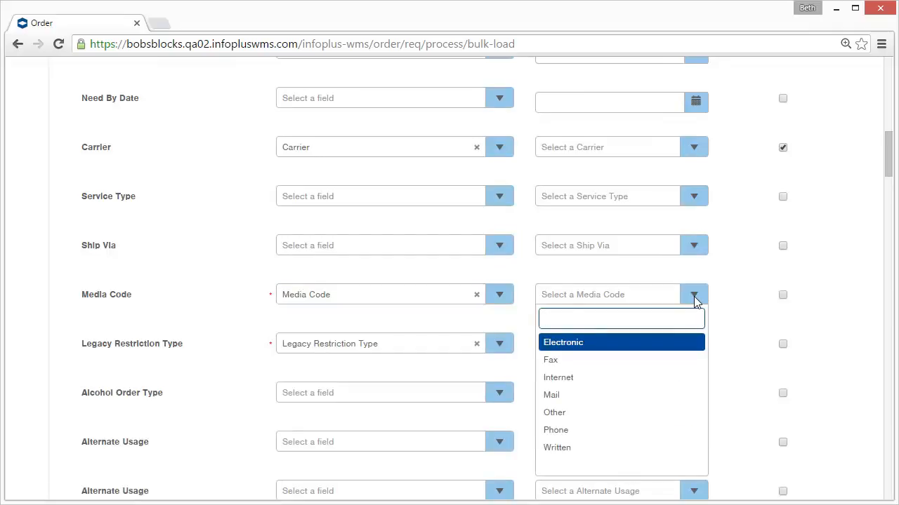
{"action": "left_click", "coordinate": [621, 413]}
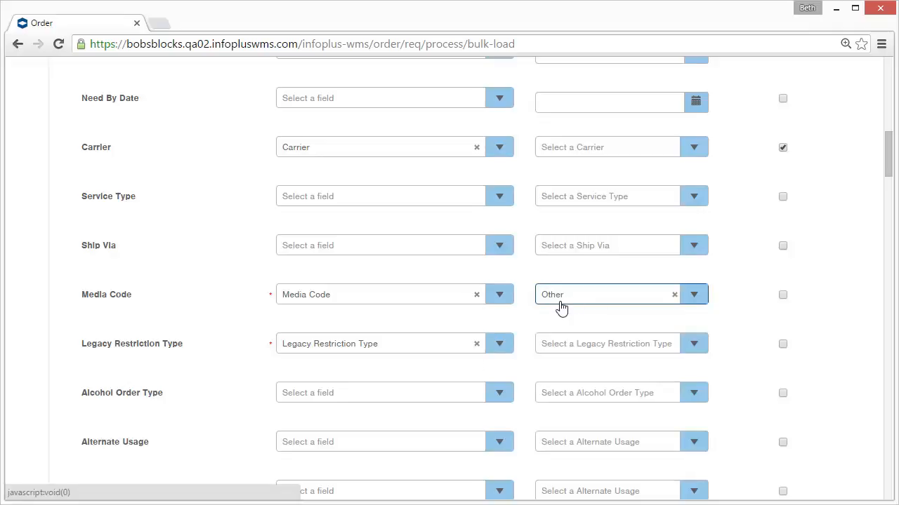
{"action": "left_click", "coordinate": [476, 295]}
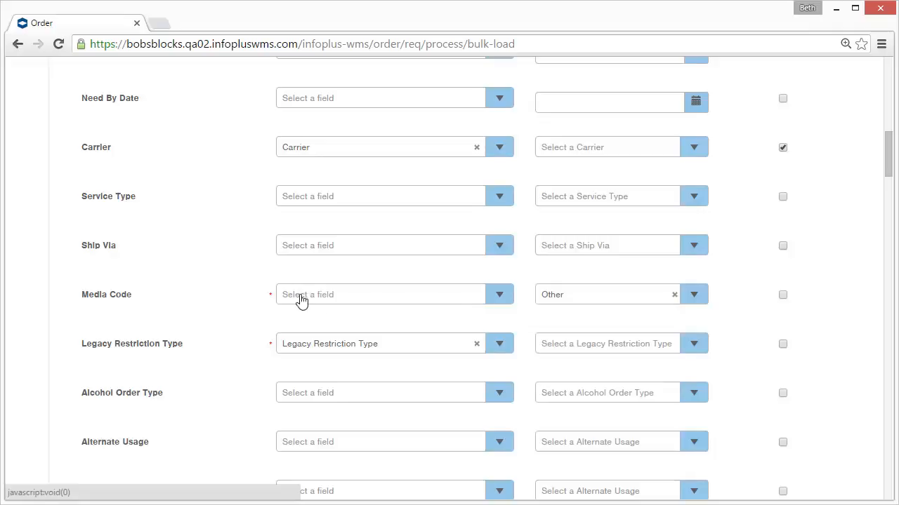
Step: Clear the file column assigned to Legacy Restriction Type and set its default value to Interim
{"action": "left_click", "coordinate": [477, 344]}
{"action": "left_click", "coordinate": [693, 350]}
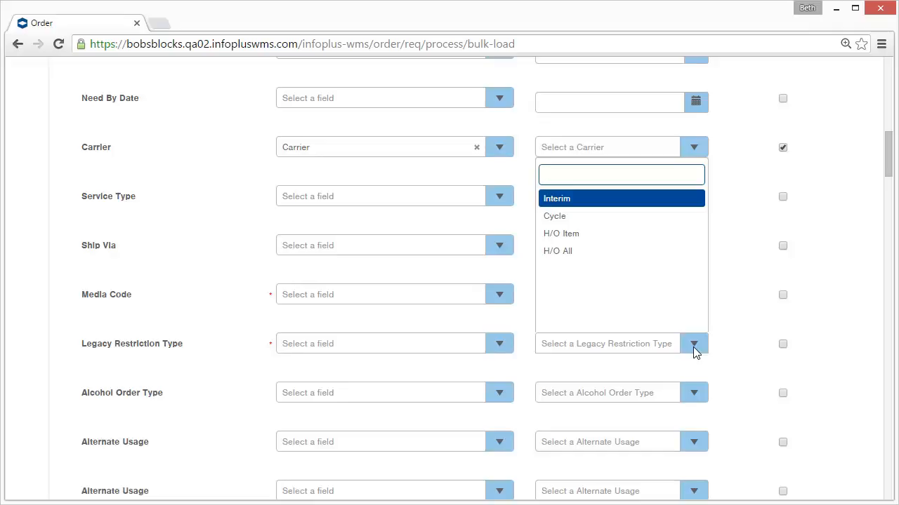
{"action": "left_click", "coordinate": [571, 200]}
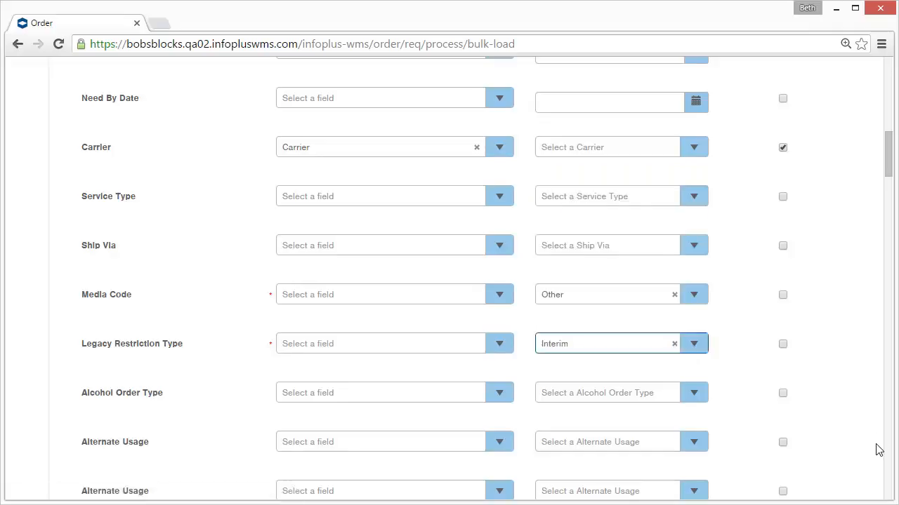
Step: Check the file columns mapped to the remaining required fields, including the Ship To address fields, SKU 1 and Quantity 1
{"action": "scroll", "coordinate": [839, 468], "scroll_direction": "down", "scroll_amount": 5}
{"action": "scroll", "coordinate": [839, 467], "scroll_direction": "down", "scroll_amount": 13}
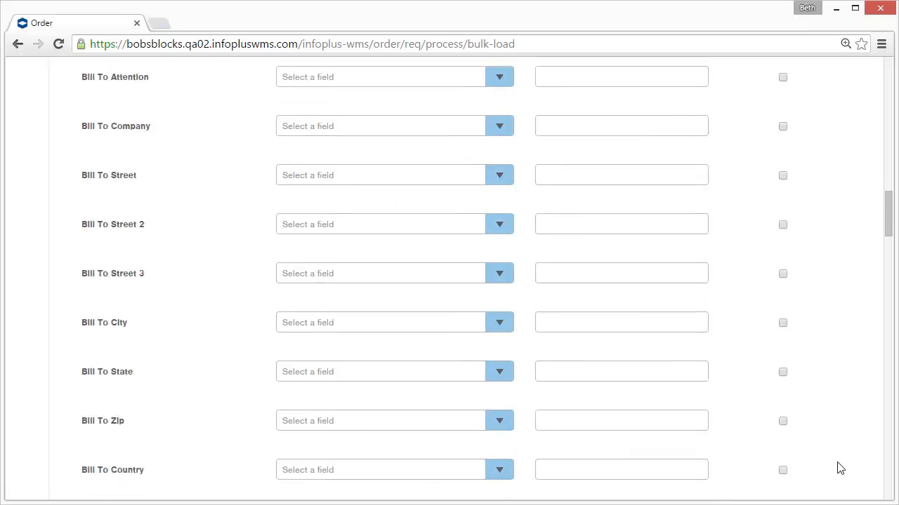
{"action": "scroll", "coordinate": [840, 468], "scroll_direction": "down", "scroll_amount": 9}
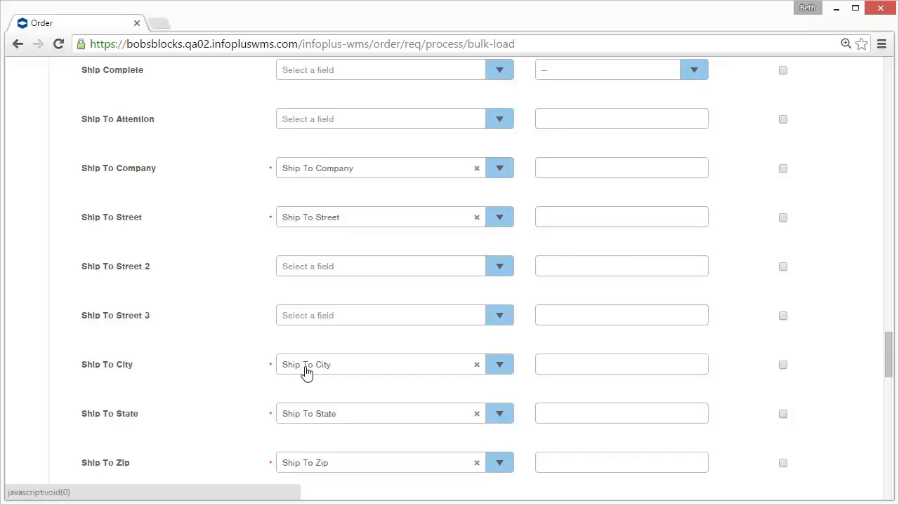
{"action": "left_click", "coordinate": [499, 370]}
{"action": "left_click_drag", "start_coordinate": [508, 301], "coordinate": [509, 345]}
{"action": "left_click", "coordinate": [437, 399]}
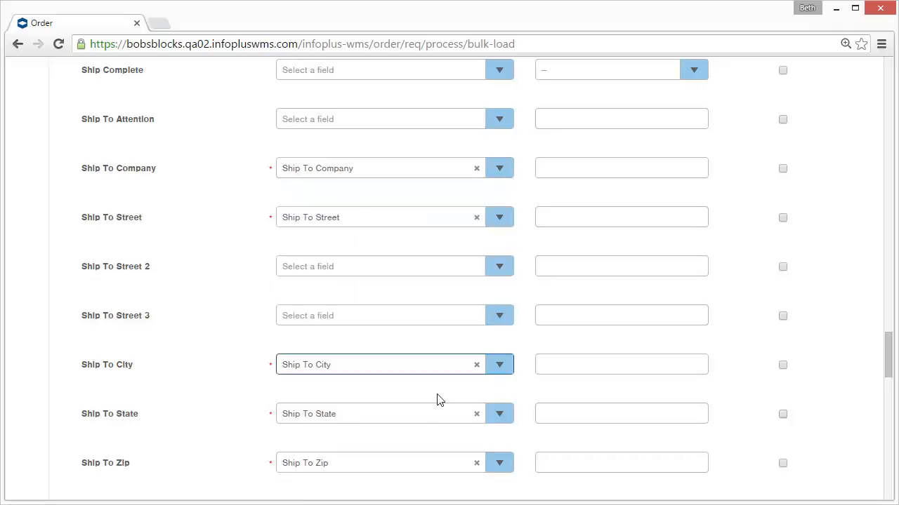
{"action": "scroll", "coordinate": [437, 399], "scroll_direction": "down", "scroll_amount": 9}
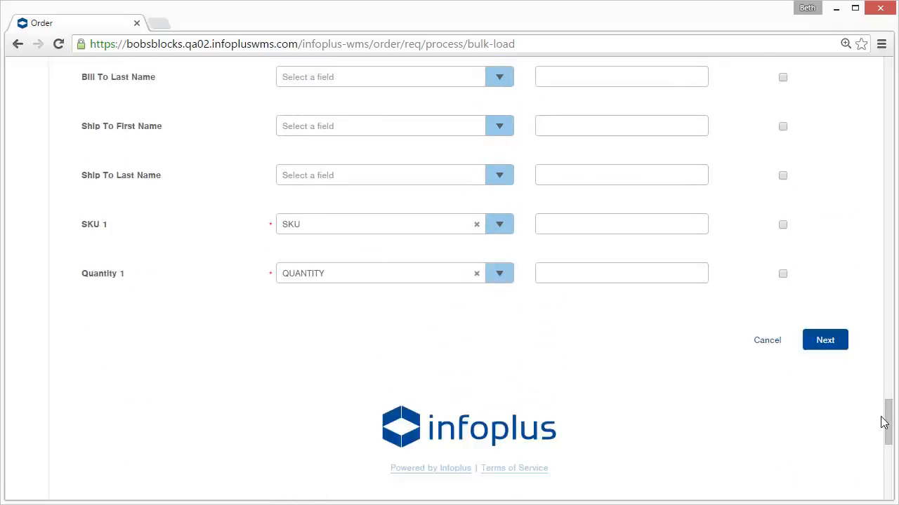
Step: Recheck that value mapping is enabled for Carrier and proceed to the value mapping stage
{"action": "left_click_drag", "start_coordinate": [889, 427], "coordinate": [888, 136]}
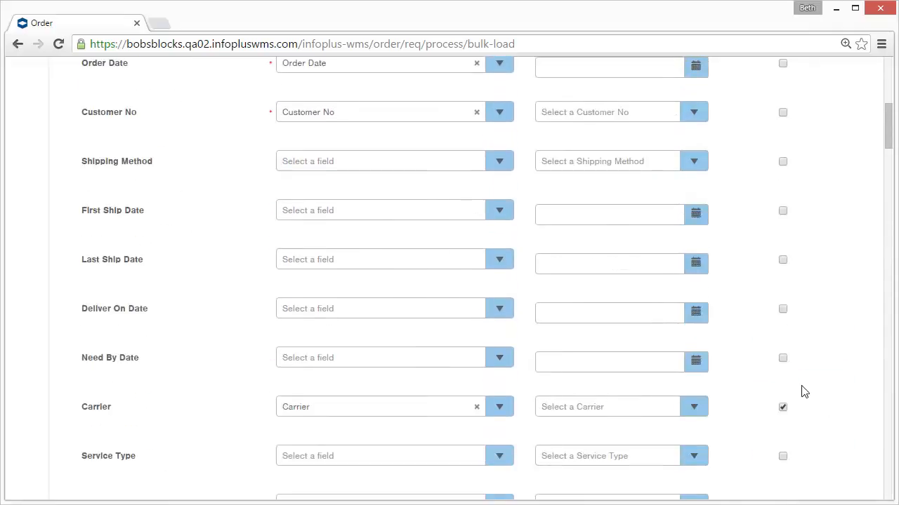
{"action": "left_click_drag", "start_coordinate": [889, 144], "coordinate": [885, 446]}
{"action": "left_click", "coordinate": [826, 241]}
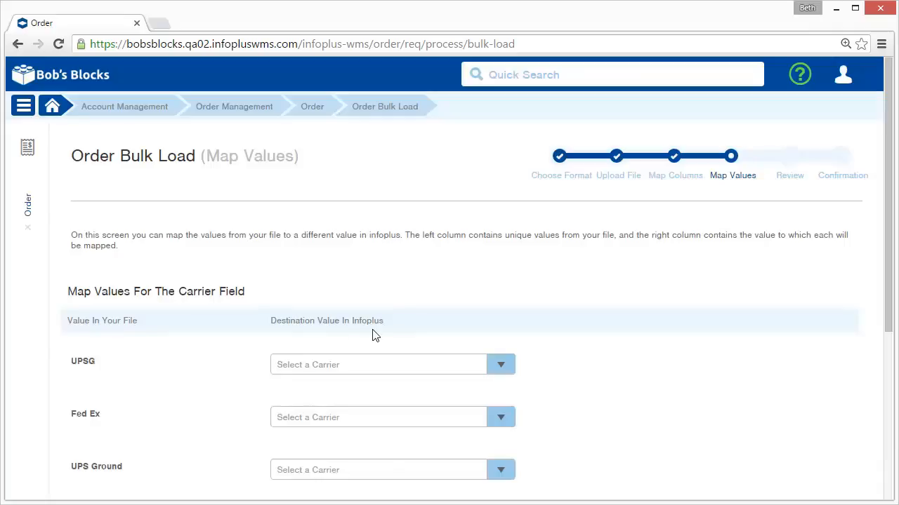
Step: Map the Carrier file values UPSG and UPS Ground to UPS ** GROUNDSAVER ** (UPS - 0)
{"action": "left_click", "coordinate": [362, 369]}
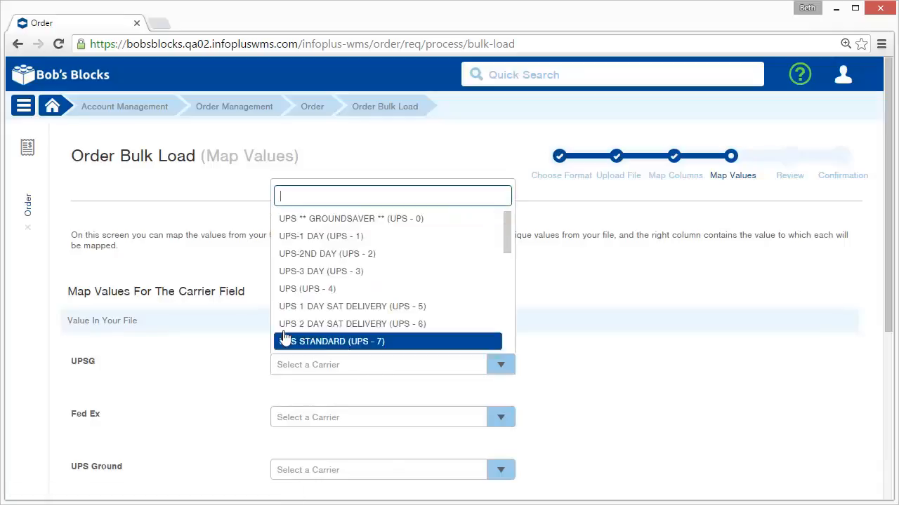
{"action": "left_click", "coordinate": [385, 222]}
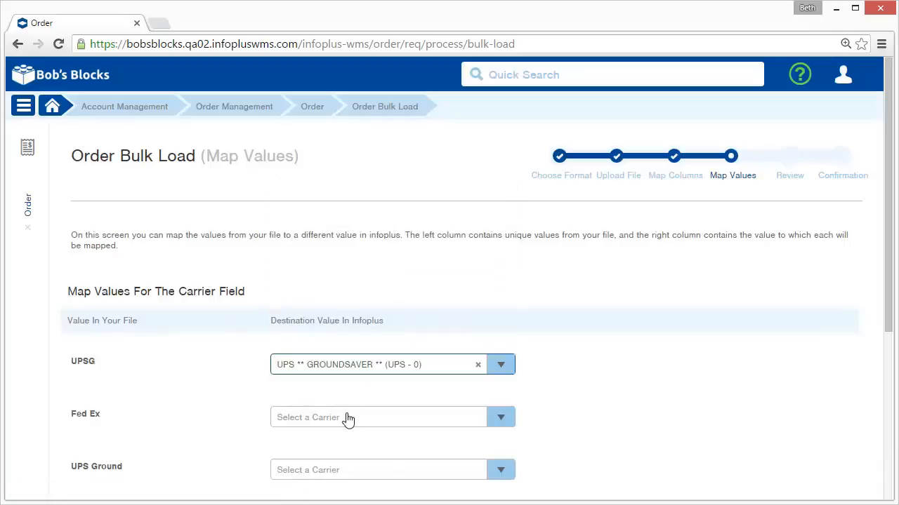
{"action": "left_click", "coordinate": [337, 475]}
{"action": "left_click", "coordinate": [343, 329]}
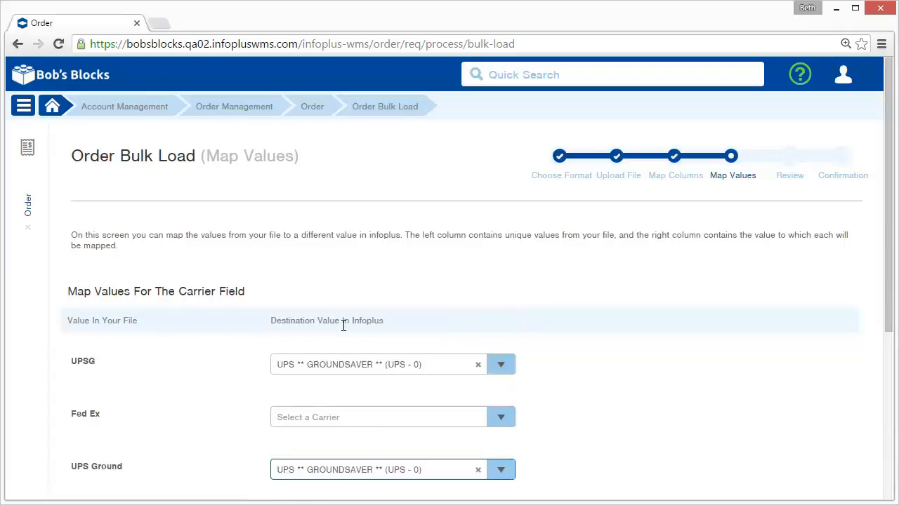
Step: Map the Carrier file value Fed Ex to FED-EX/STANDARD (FED - 98) and proceed to the review stage
{"action": "left_click", "coordinate": [348, 421]}
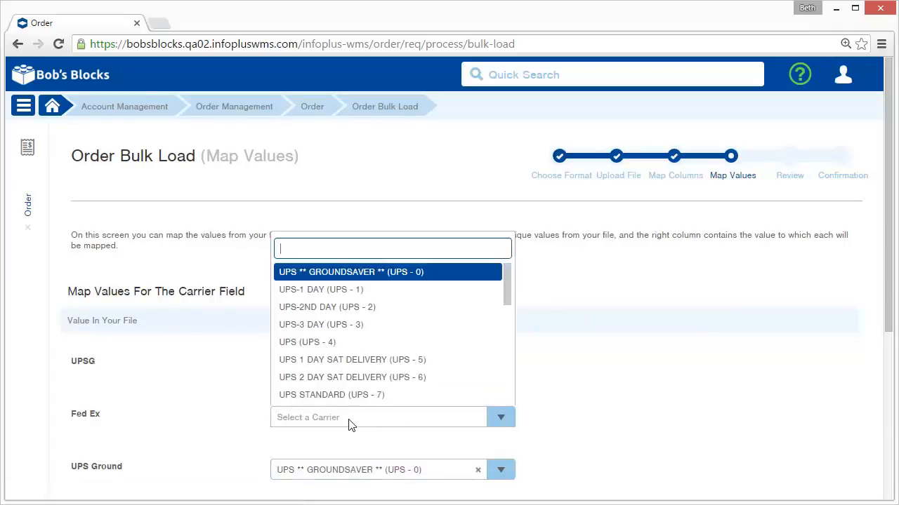
{"action": "type", "text": "fed"}
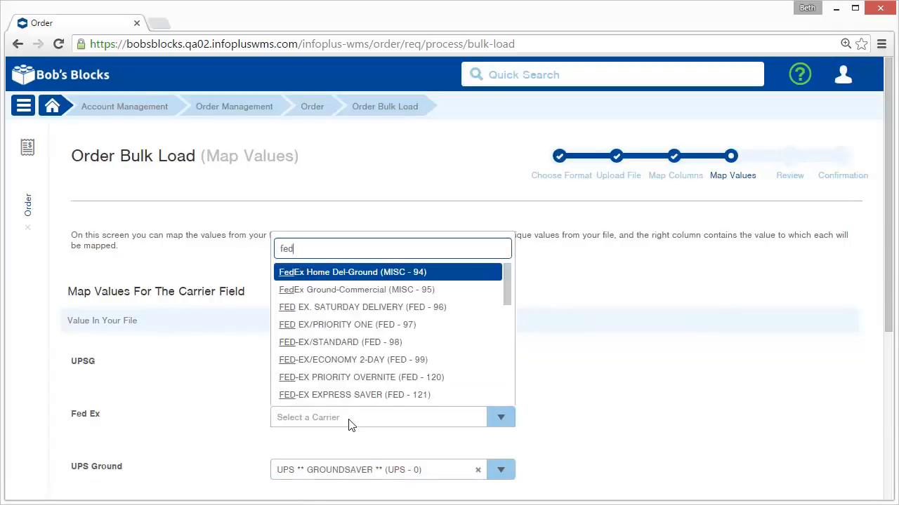
{"action": "left_click", "coordinate": [342, 343]}
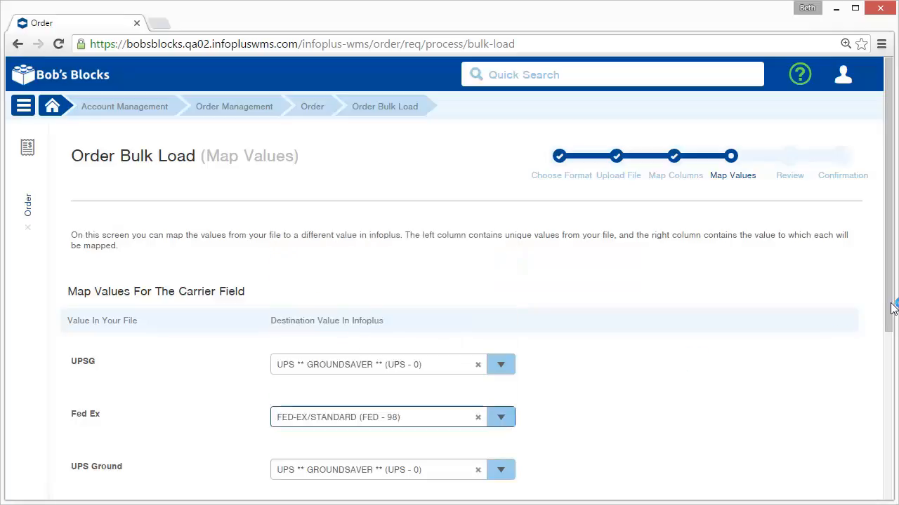
{"action": "left_click_drag", "start_coordinate": [890, 306], "coordinate": [894, 371]}
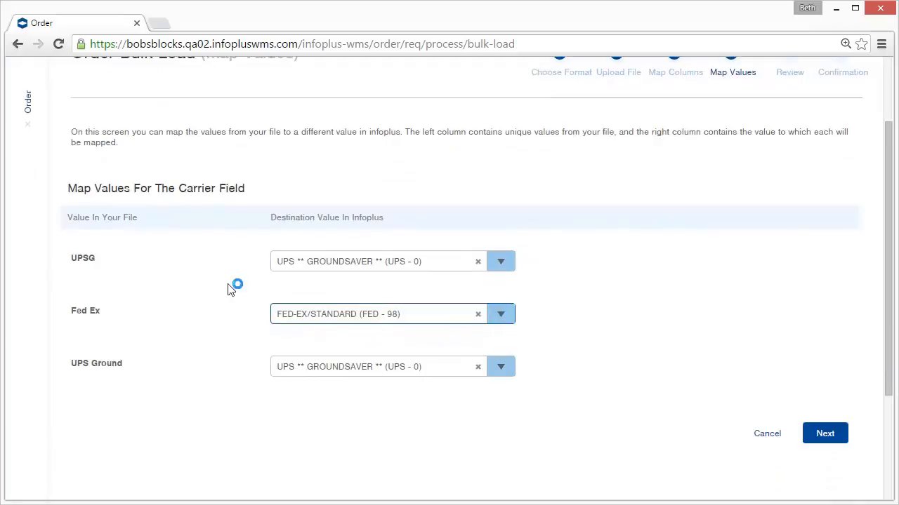
{"action": "left_click", "coordinate": [826, 435]}
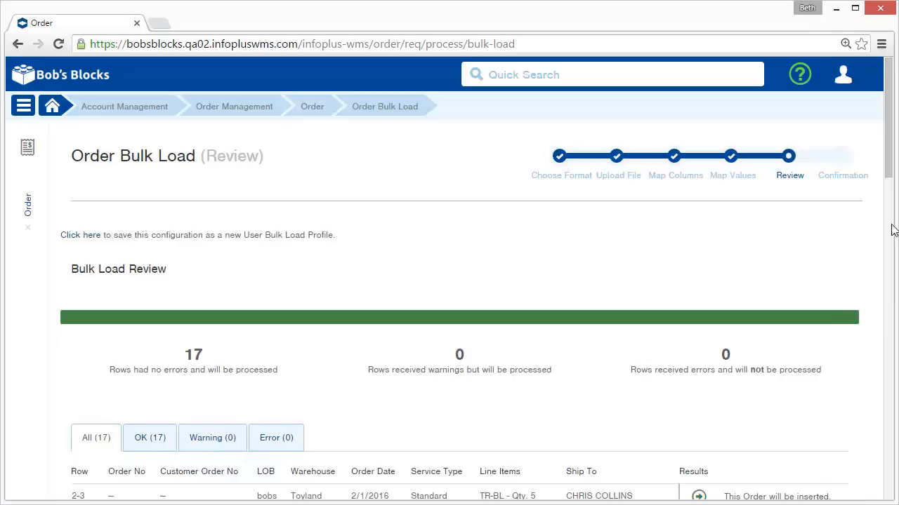
Step: Review the order rows and save the configuration as a user bulk load profile named "Bulk Load Order Profile"
{"action": "left_click_drag", "start_coordinate": [887, 172], "coordinate": [888, 265]}
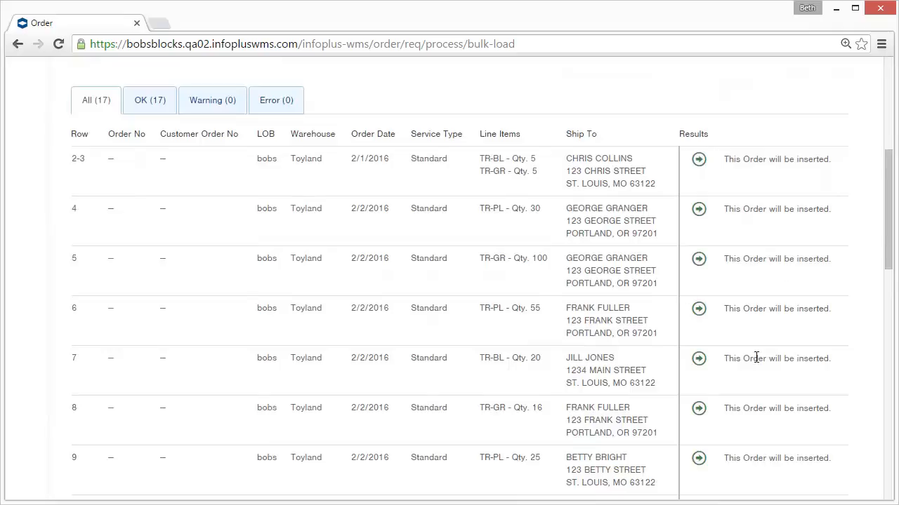
{"action": "left_click_drag", "start_coordinate": [890, 257], "coordinate": [890, 476]}
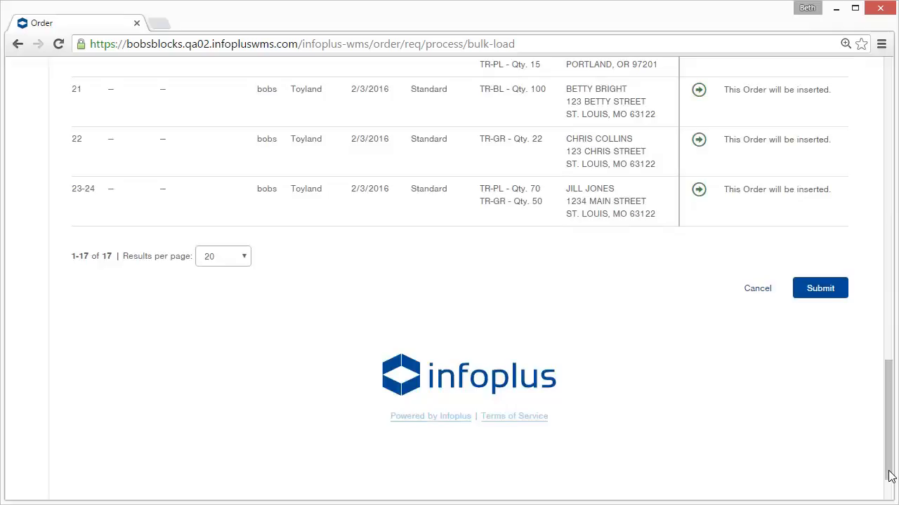
{"action": "left_click_drag", "start_coordinate": [890, 475], "coordinate": [887, 197]}
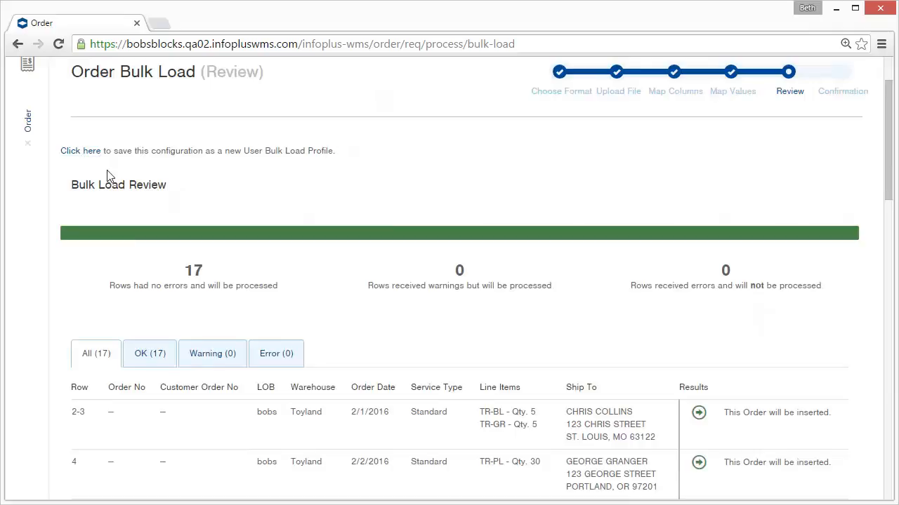
{"action": "left_click", "coordinate": [80, 154]}
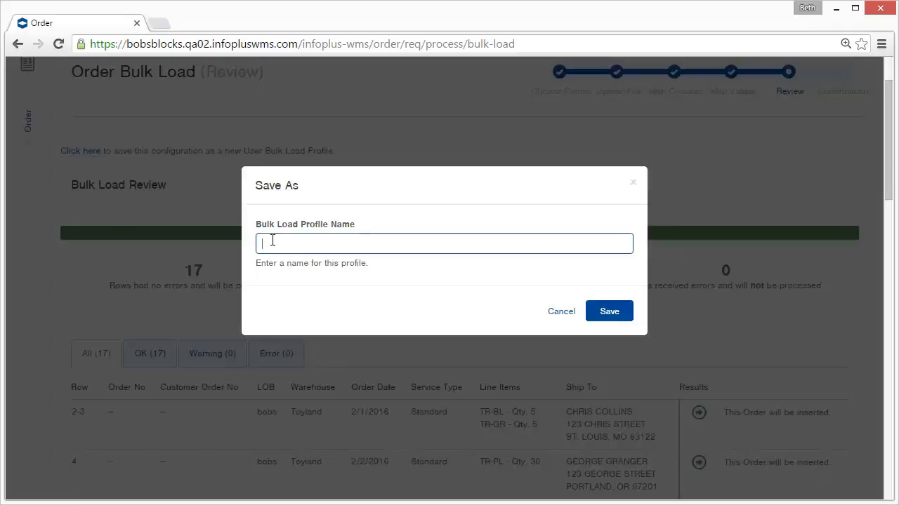
{"action": "type", "text": "Bulk Load Order Profile"}
{"action": "left_click", "coordinate": [608, 314]}
Step: Submit the reviewed orders for bulk loading
{"action": "scroll", "coordinate": [603, 315], "scroll_direction": "down", "scroll_amount": 2}
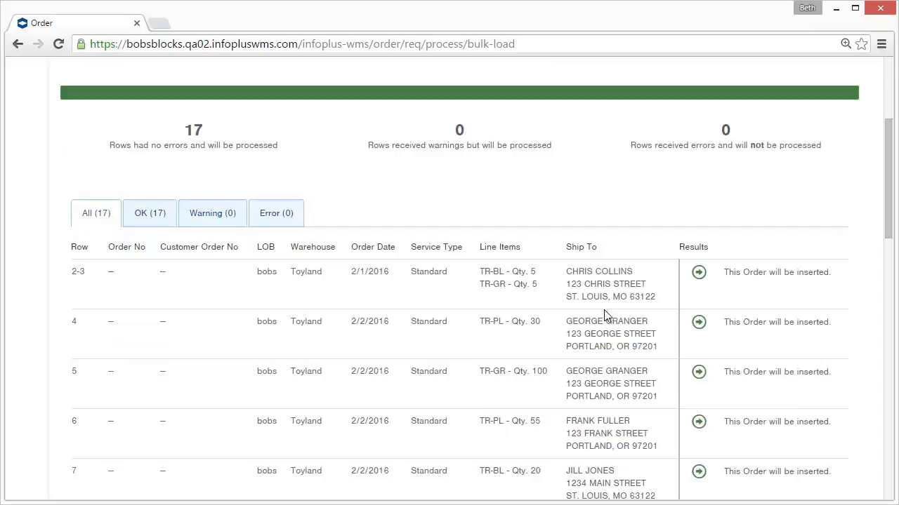
{"action": "scroll", "coordinate": [604, 315], "scroll_direction": "down", "scroll_amount": 10}
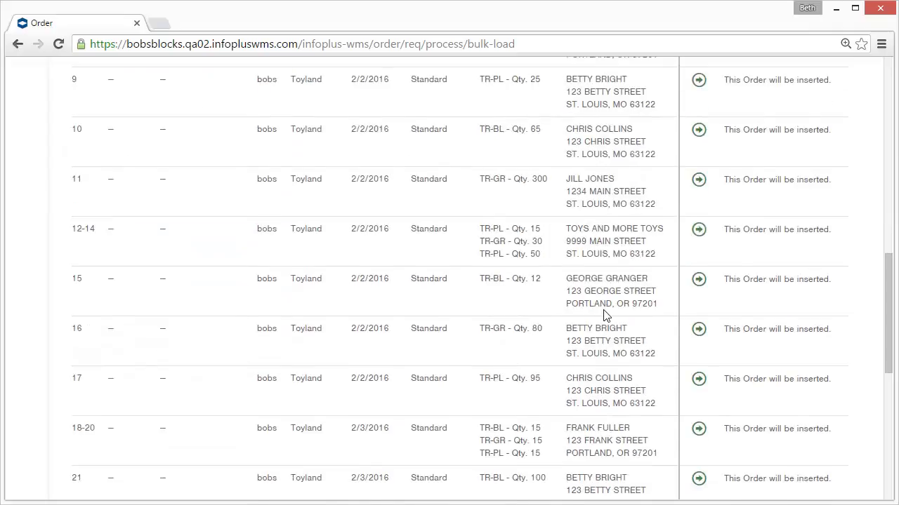
{"action": "left_click", "coordinate": [818, 333]}
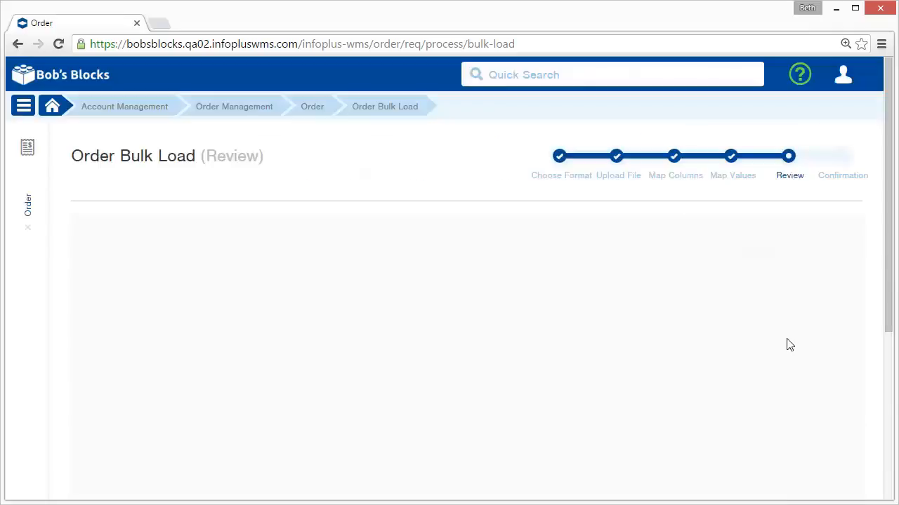
Step: Check the bulk load results, return to the Order list and examine the newly inserted orders
{"action": "scroll", "coordinate": [790, 345], "scroll_direction": "down", "scroll_amount": 4}
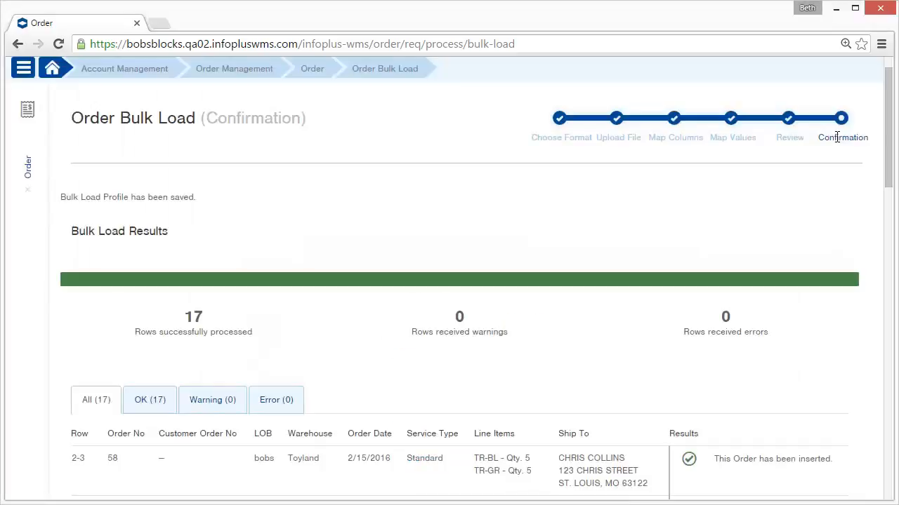
{"action": "mouse_move", "coordinate": [889, 173]}
{"action": "left_mouse_down"}
{"action": "mouse_move", "coordinate": [891, 407]}
{"action": "mouse_move", "coordinate": [893, 187]}
{"action": "left_mouse_up"}
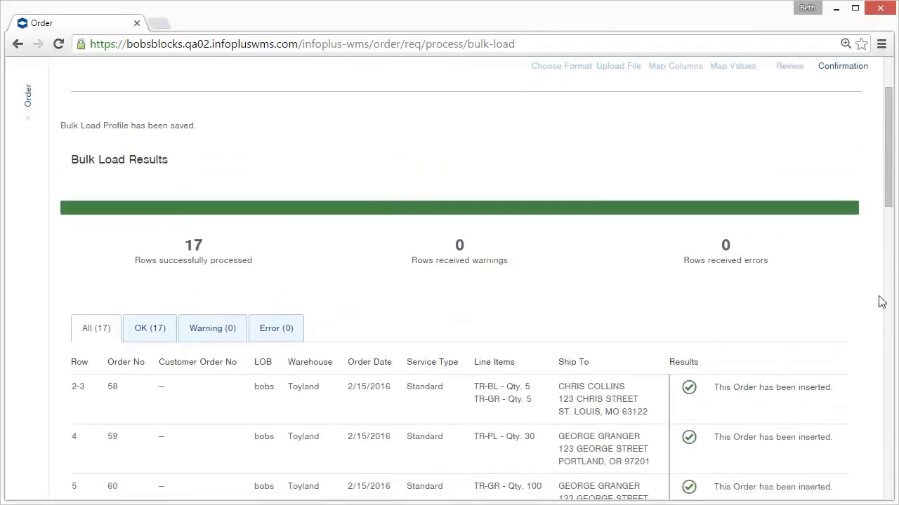
{"action": "left_click_drag", "start_coordinate": [888, 204], "coordinate": [886, 473]}
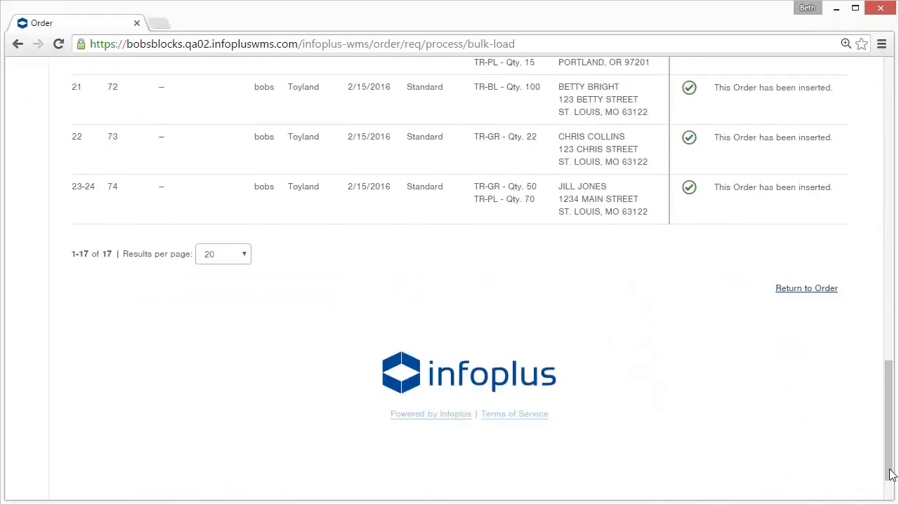
{"action": "left_click", "coordinate": [814, 300]}
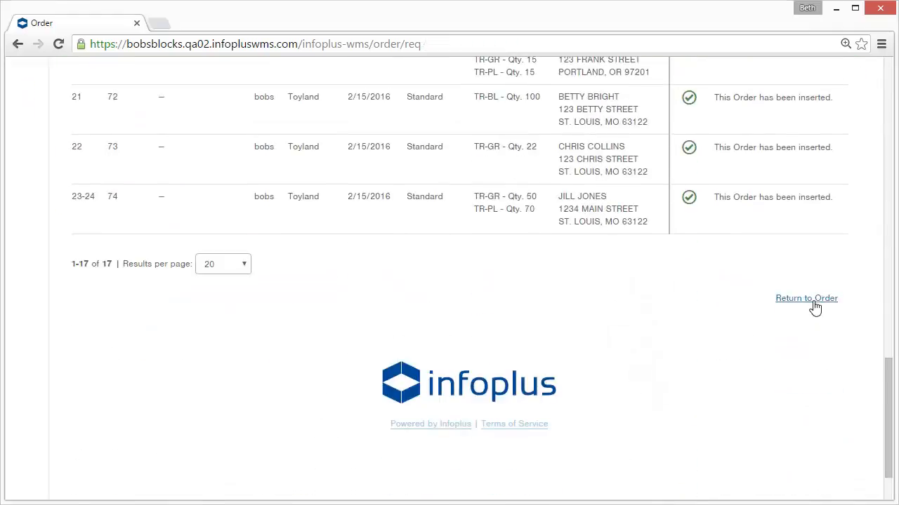
{"action": "left_click_drag", "start_coordinate": [884, 226], "coordinate": [890, 383]}
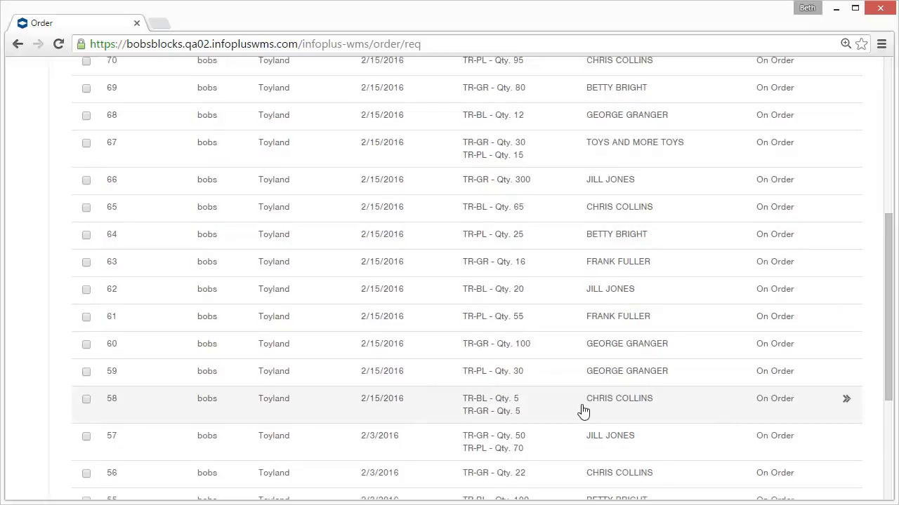
Step: View the details of order 58, and return to the Order list
{"action": "left_click", "coordinate": [583, 412]}
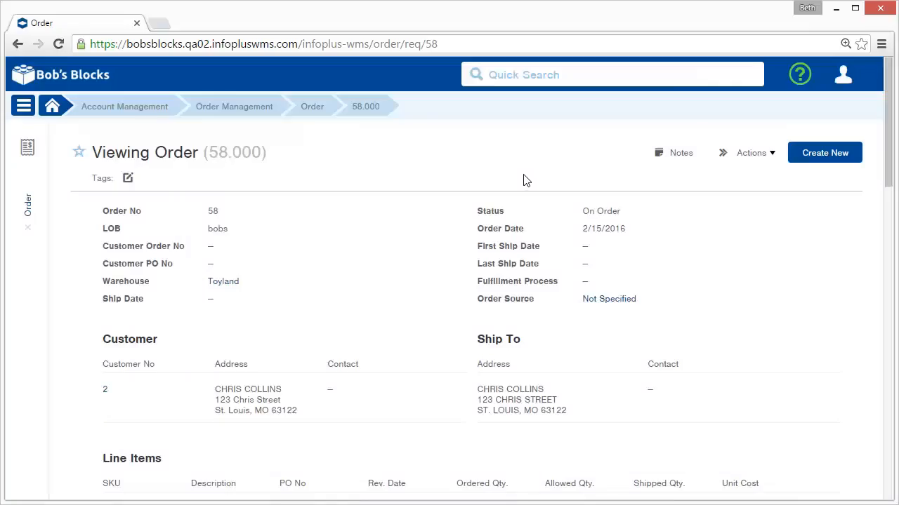
{"action": "left_click", "coordinate": [319, 107]}
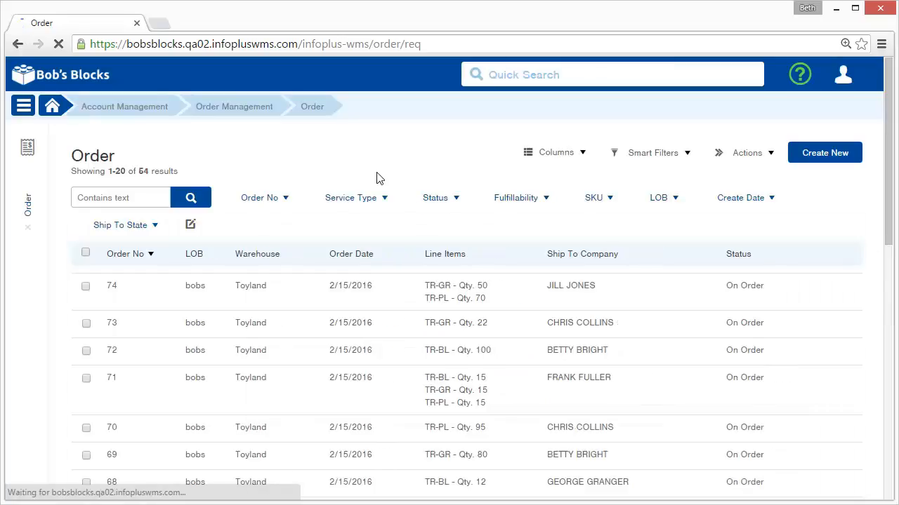
Step: Start another order bulk load using the Tall Format type and proceed to the file upload stage
{"action": "left_click", "coordinate": [751, 159]}
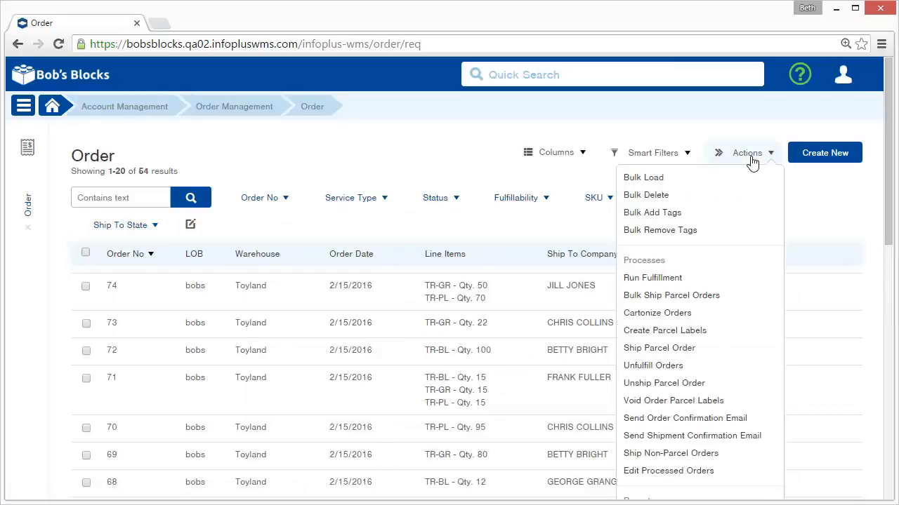
{"action": "left_click", "coordinate": [668, 184]}
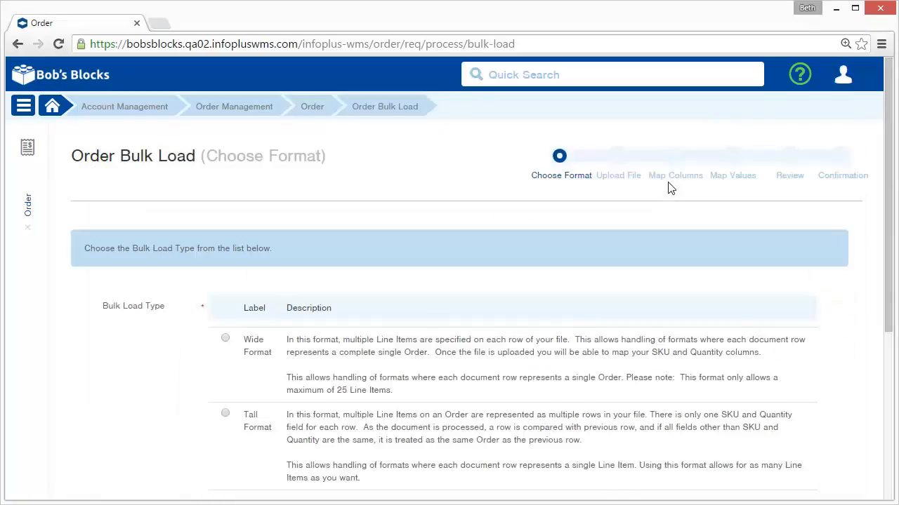
{"action": "left_click", "coordinate": [225, 414]}
{"action": "scroll", "coordinate": [371, 443], "scroll_direction": "down", "scroll_amount": 2}
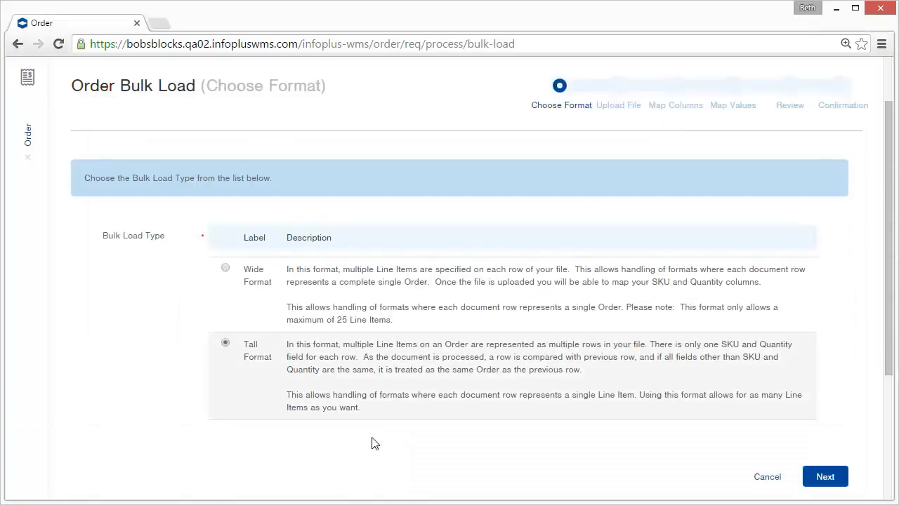
{"action": "left_click", "coordinate": [819, 478]}
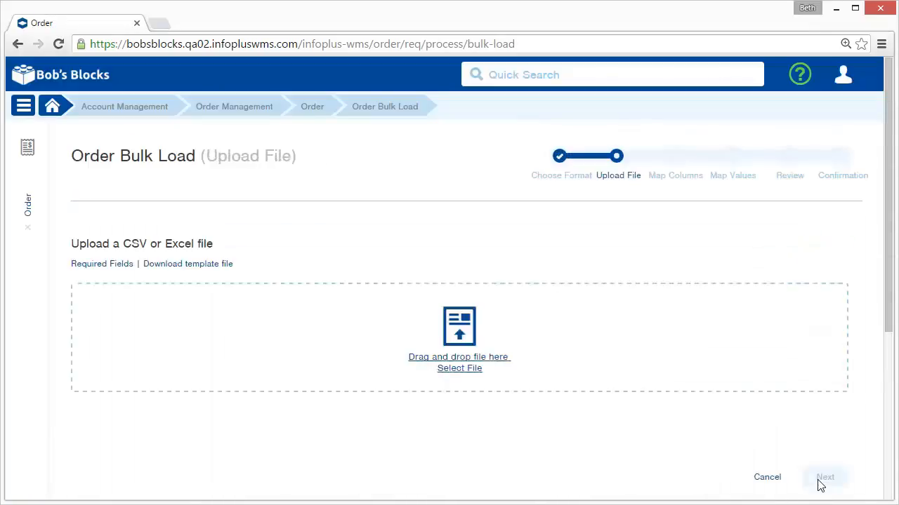
Step: Upload the file Bobs_Blocks_Orders-Tall Format.xlsx from the Bulk Load Source File folder and proceed to column mapping
{"action": "left_click", "coordinate": [462, 372]}
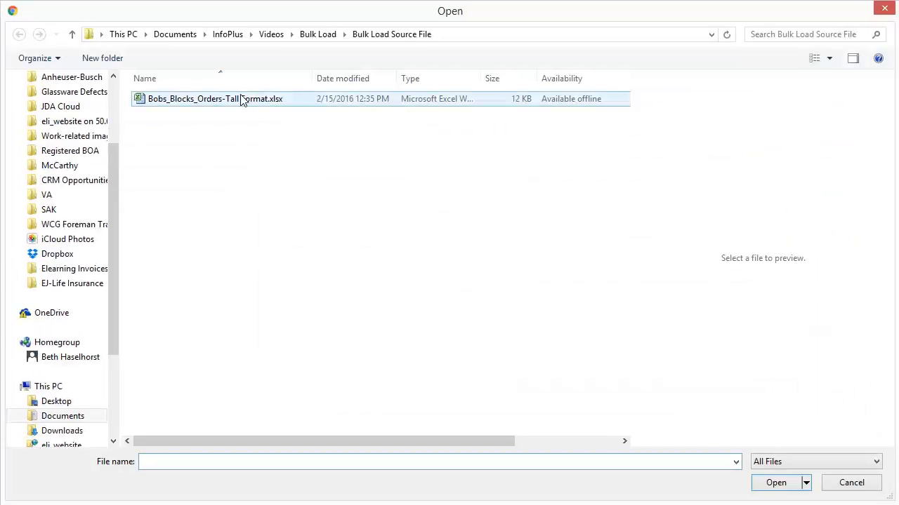
{"action": "left_click", "coordinate": [244, 99]}
{"action": "left_click", "coordinate": [775, 482]}
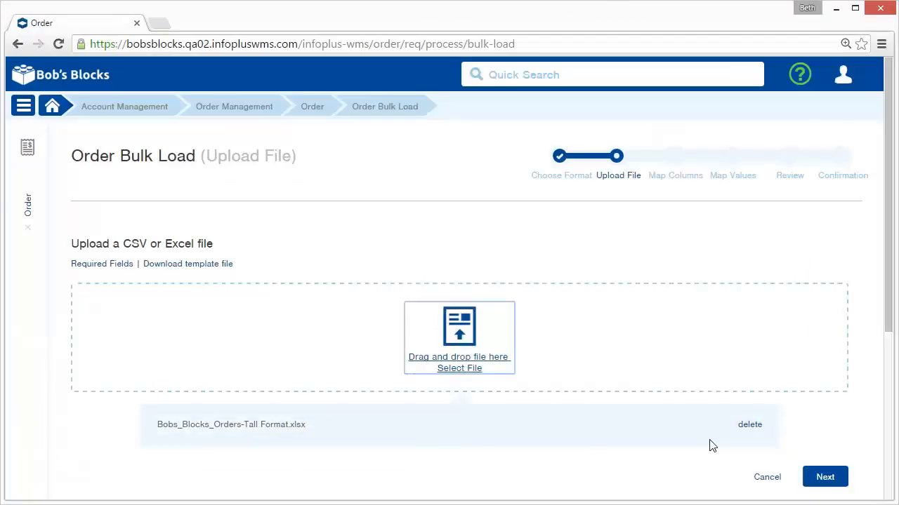
{"action": "left_click", "coordinate": [826, 479]}
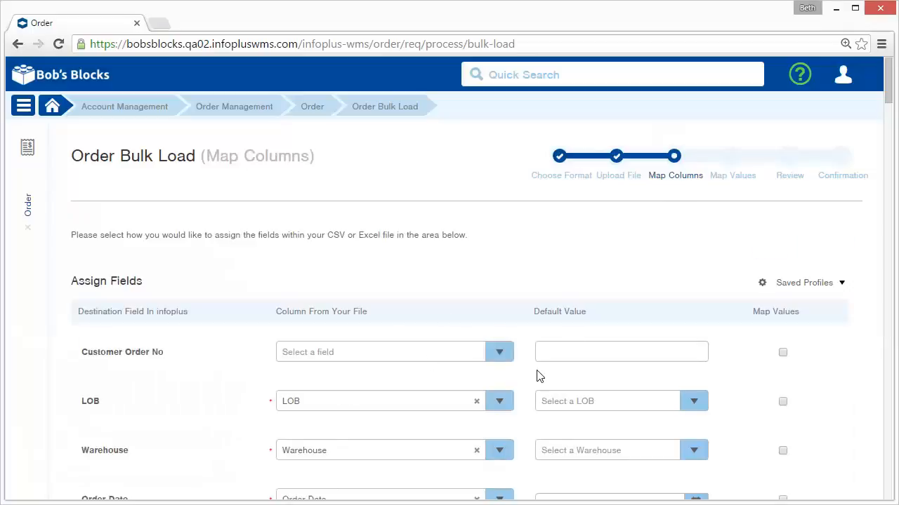
Step: Apply the saved profile "Bulk Load Order Profile" to the column mapping, check the assigned fields and proceed to value mapping
{"action": "left_click", "coordinate": [842, 284]}
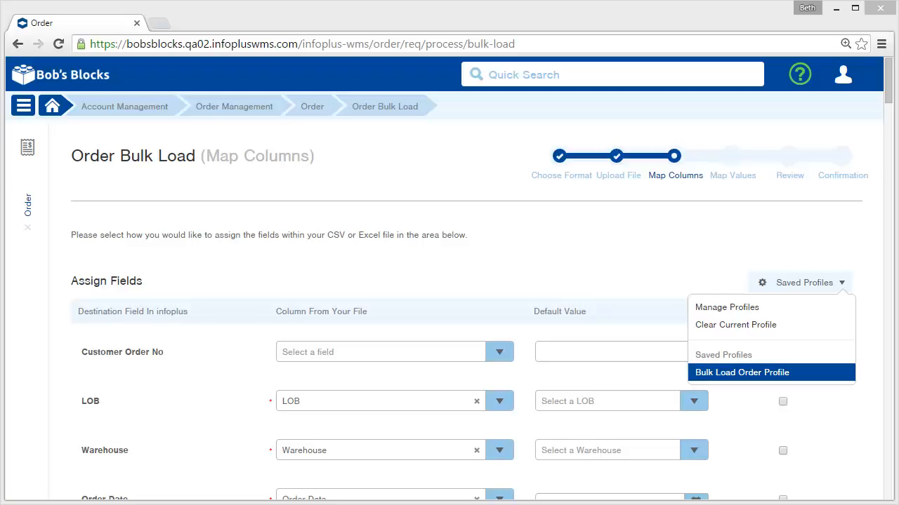
{"action": "left_click", "coordinate": [742, 372]}
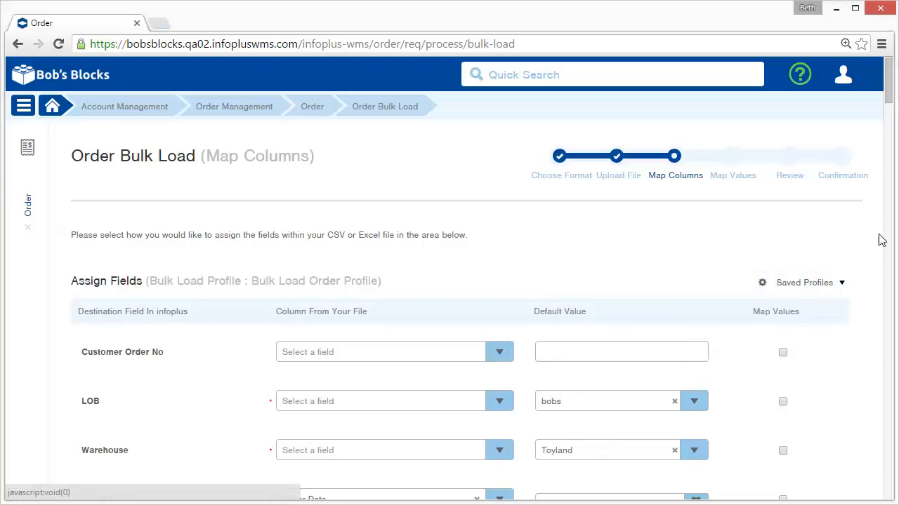
{"action": "left_click_drag", "start_coordinate": [889, 100], "coordinate": [890, 162]}
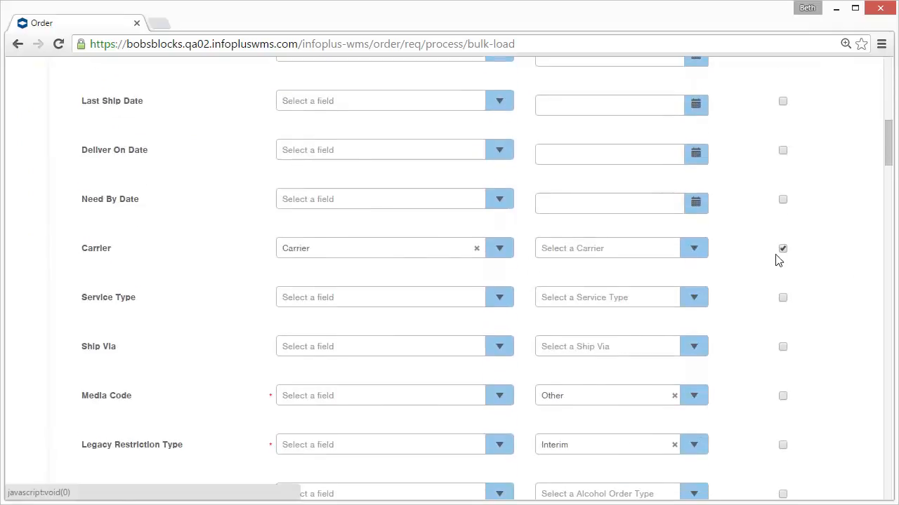
{"action": "left_click_drag", "start_coordinate": [889, 161], "coordinate": [893, 476]}
{"action": "left_click", "coordinate": [812, 335]}
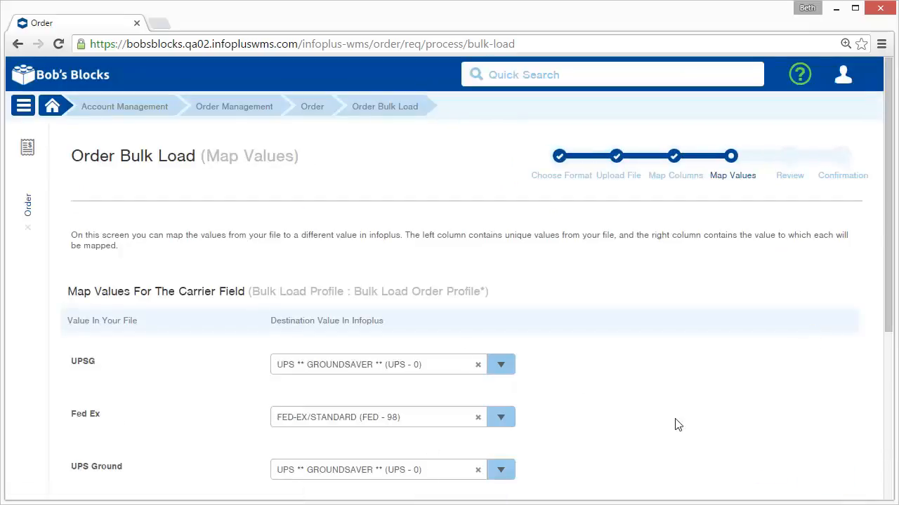
Step: Accept the profile's Carrier value mappings, proceed to the review stage and look over the order rows
{"action": "scroll", "coordinate": [666, 423], "scroll_direction": "down", "scroll_amount": 3}
{"action": "left_click", "coordinate": [830, 331]}
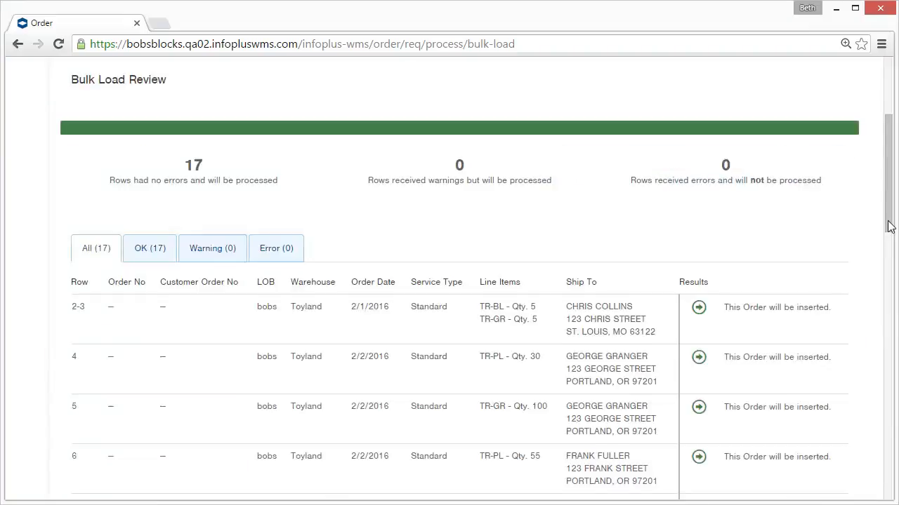
{"action": "left_click_drag", "start_coordinate": [889, 222], "coordinate": [890, 190]}
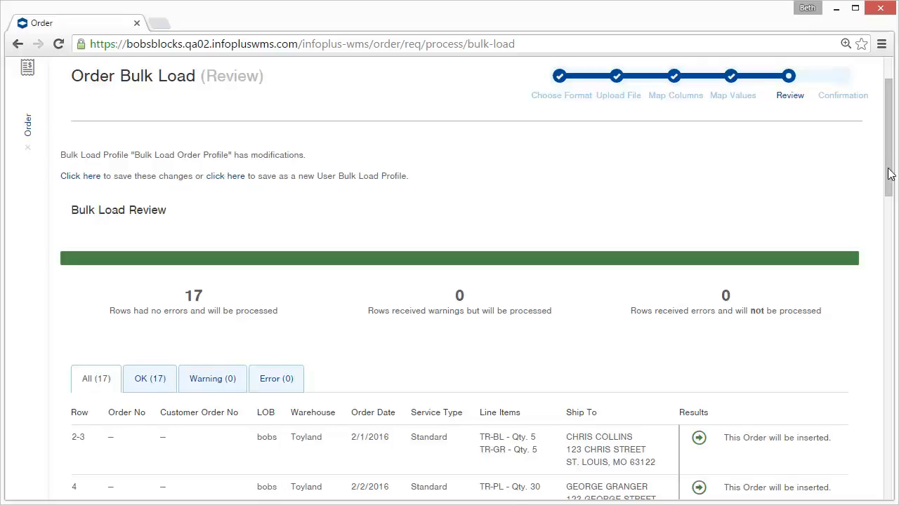
{"action": "left_click_drag", "start_coordinate": [890, 174], "coordinate": [889, 136]}
Step: Open the User Bulk Load Profile table in Infoblocks
{"action": "left_click", "coordinate": [23, 110]}
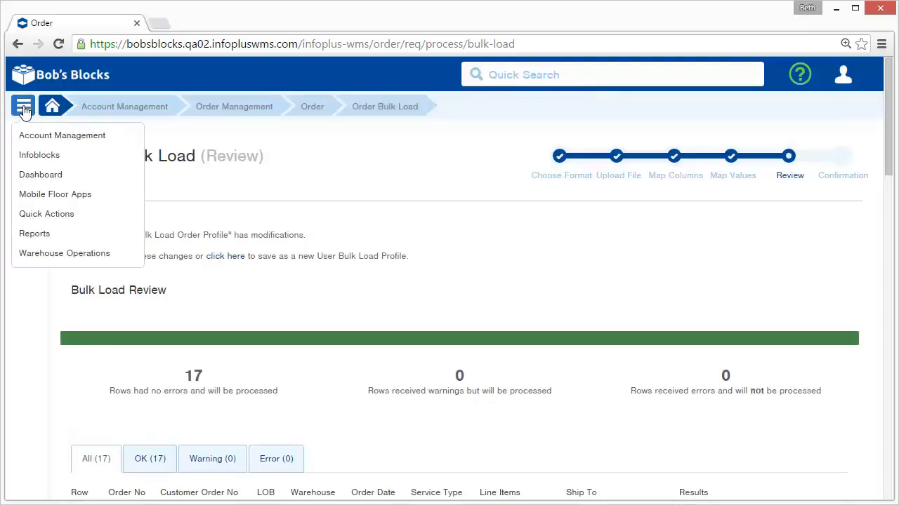
{"action": "left_click", "coordinate": [32, 155]}
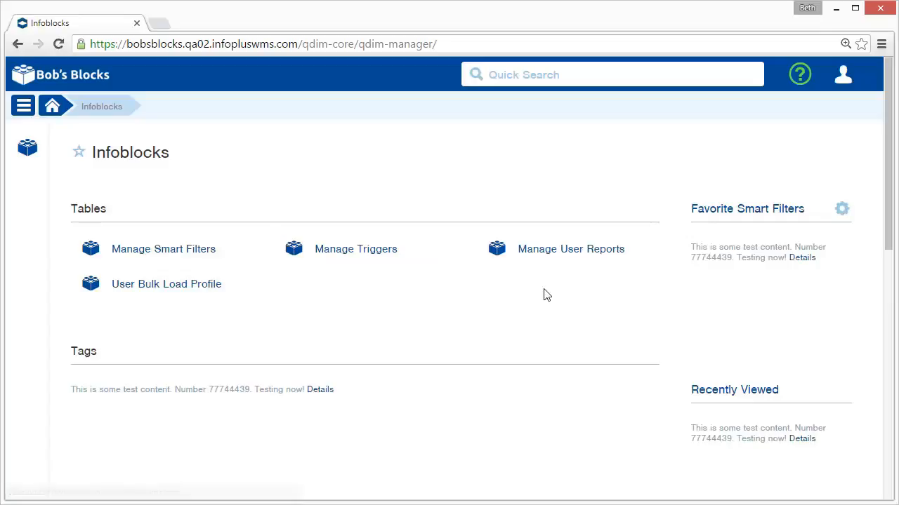
{"action": "left_click", "coordinate": [137, 290]}
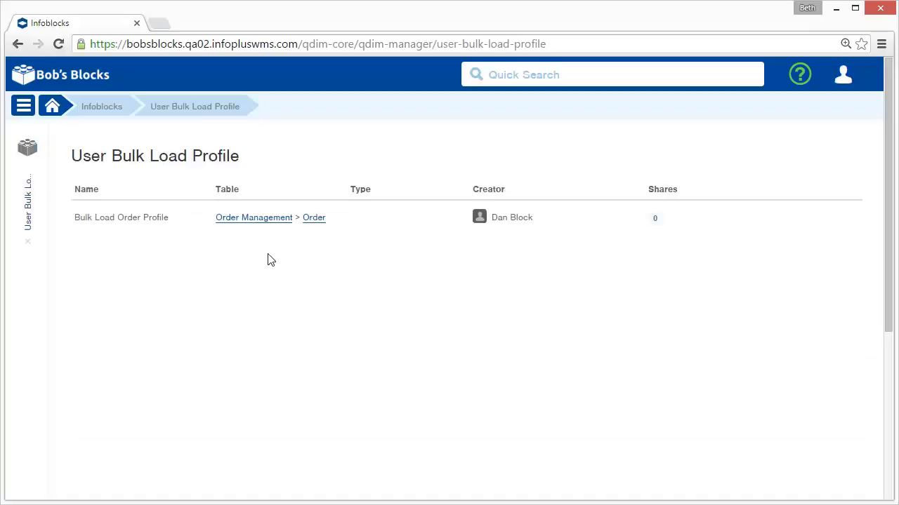
Step: Share the Bulk Load Order Profile with the third user shown in the list of all users
{"action": "left_click", "coordinate": [655, 220]}
{"action": "left_click", "coordinate": [628, 244]}
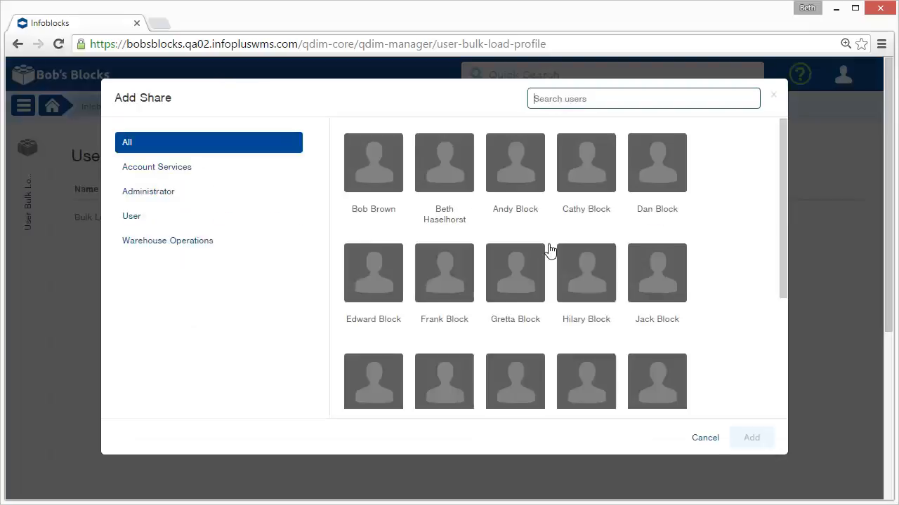
{"action": "left_click", "coordinate": [516, 172]}
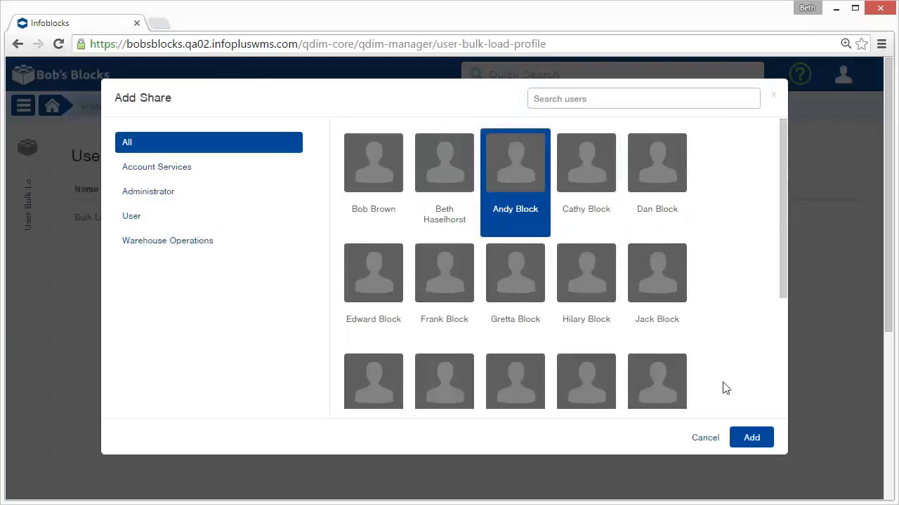
{"action": "left_click", "coordinate": [751, 438]}
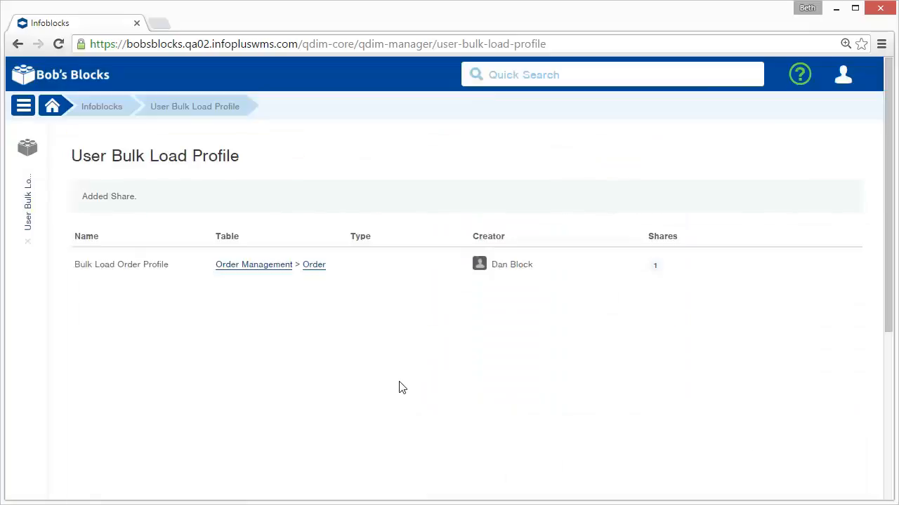